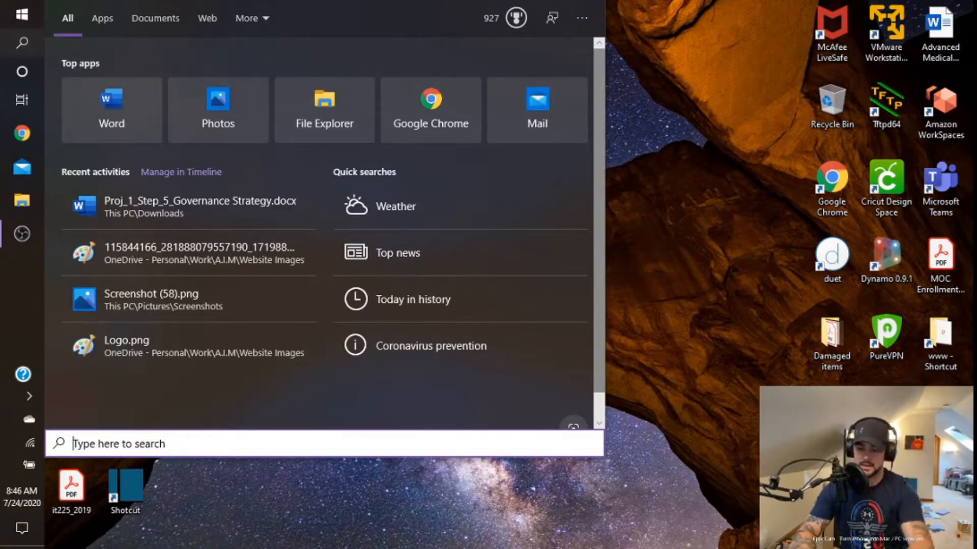
Step: Open Command Prompt and run ipconfig to look up the default gateway address of the Wi-Fi adapter
{"action": "type", "text": "cmd"}
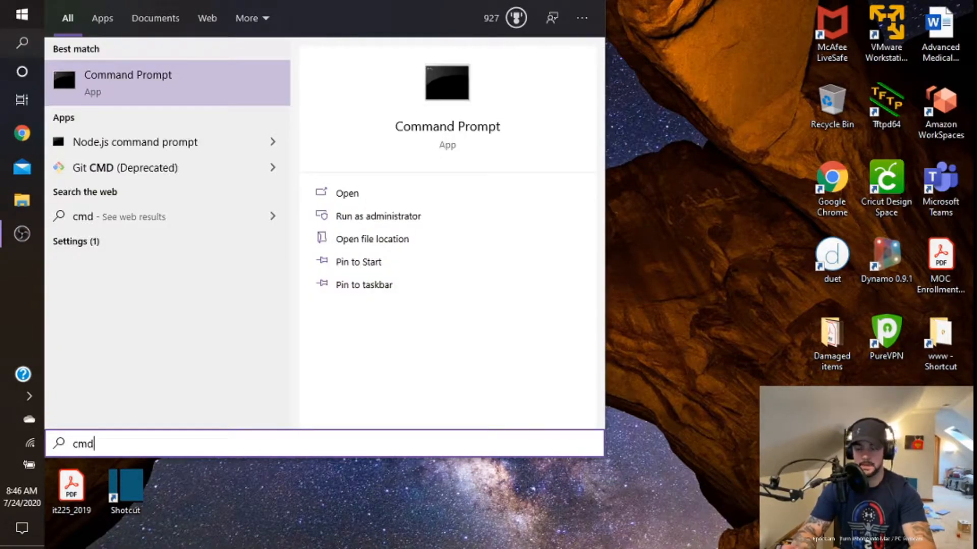
{"action": "key", "text": "Return"}
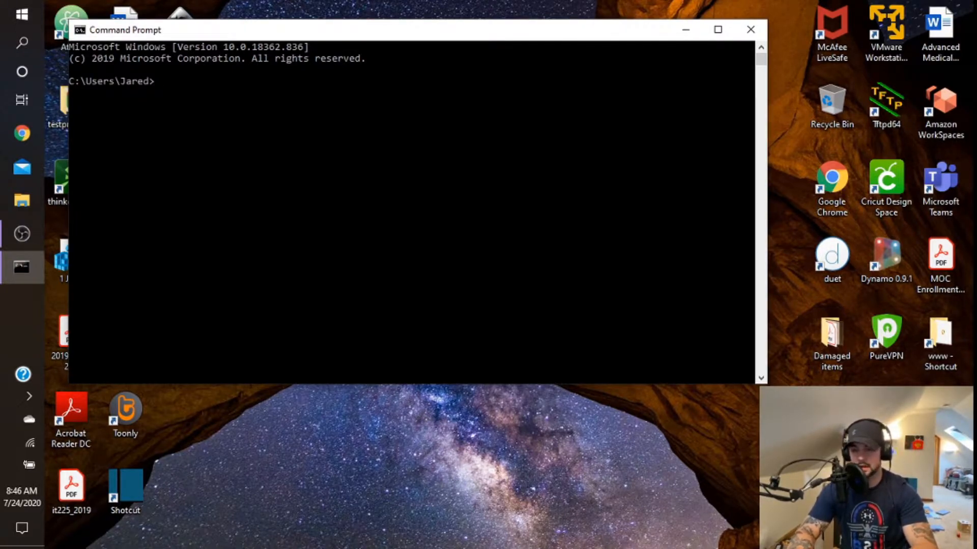
{"action": "type", "text": "ip"}
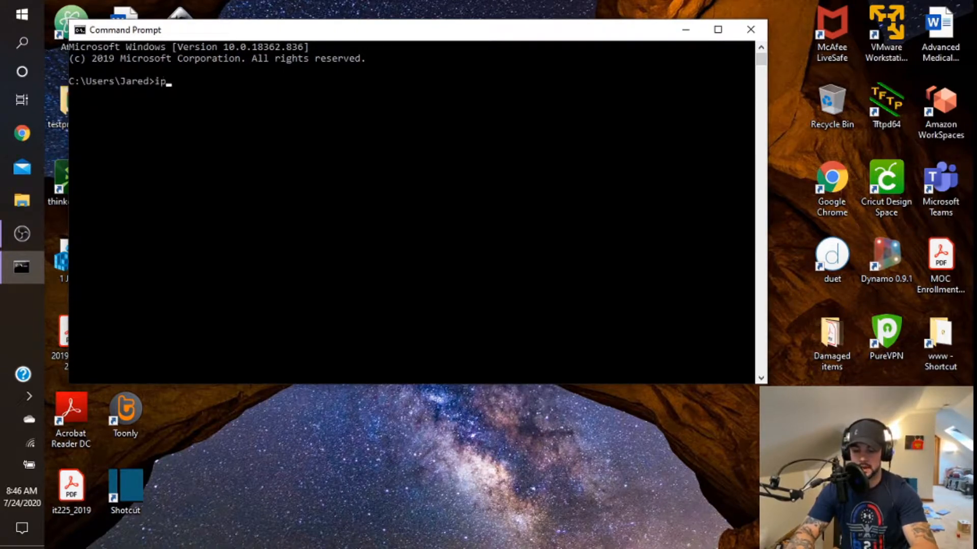
{"action": "type", "text": "config"}
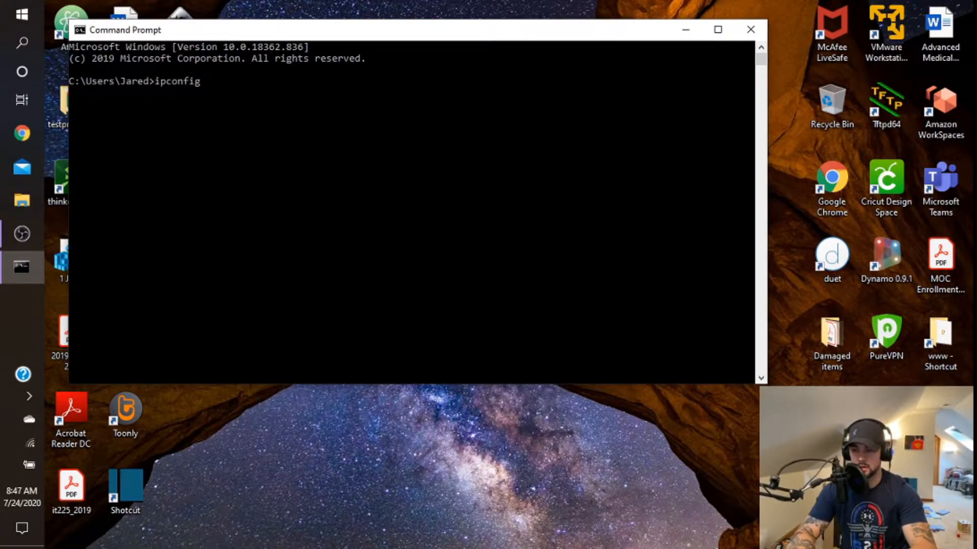
{"action": "key", "text": "Return"}
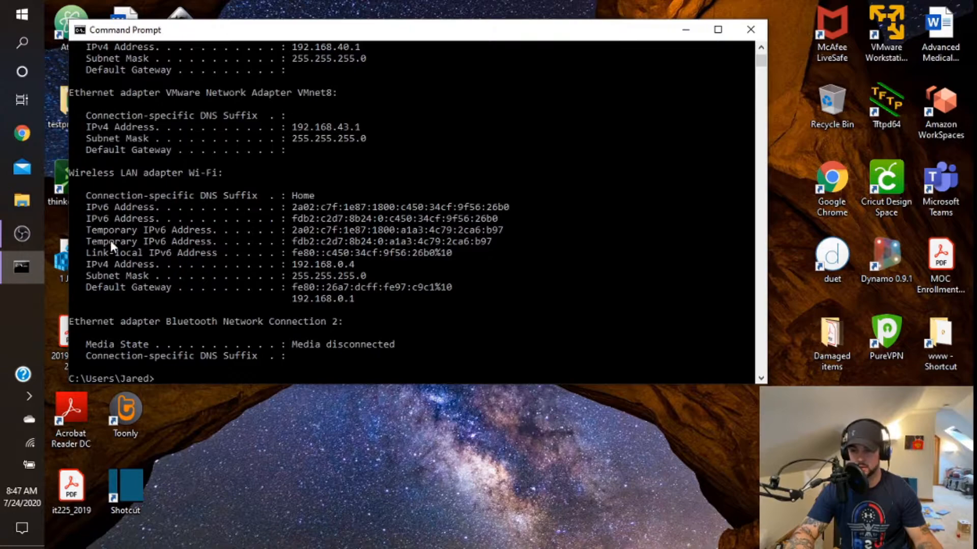
Step: Switch to Google Chrome, go to 192.168.0.1 and log in to the D-Link router as Admin
{"action": "left_click", "coordinate": [17, 135]}
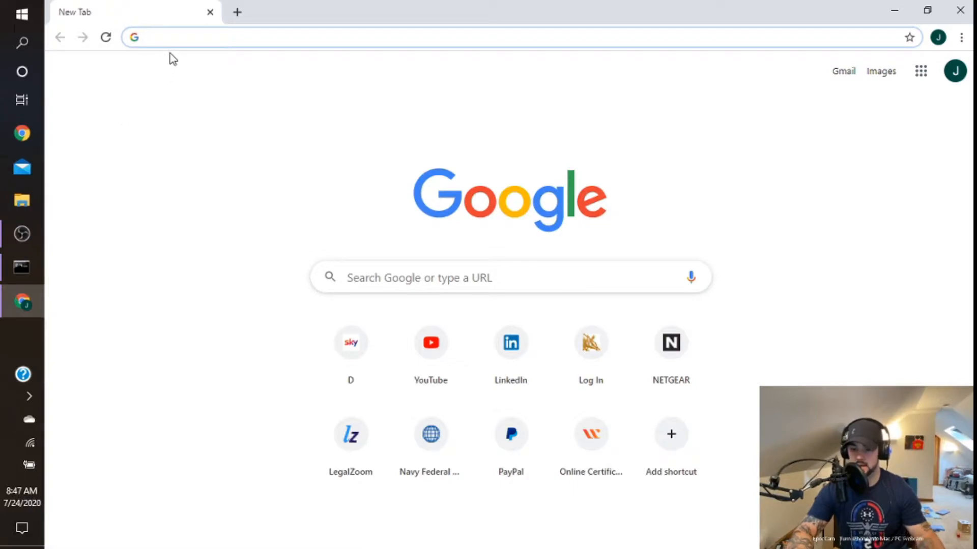
{"action": "type", "text": "192.1"}
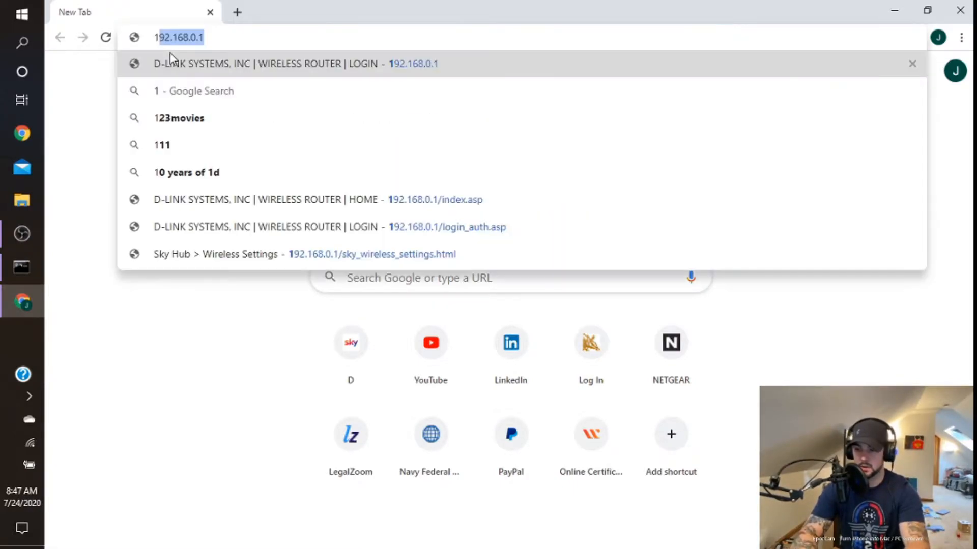
{"action": "type", "text": "68.0.1"}
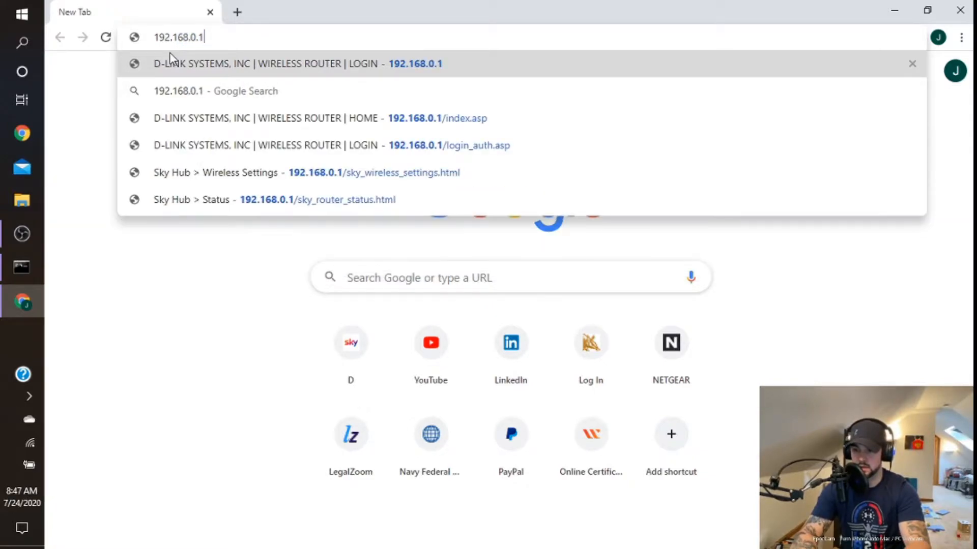
{"action": "key", "text": "Return"}
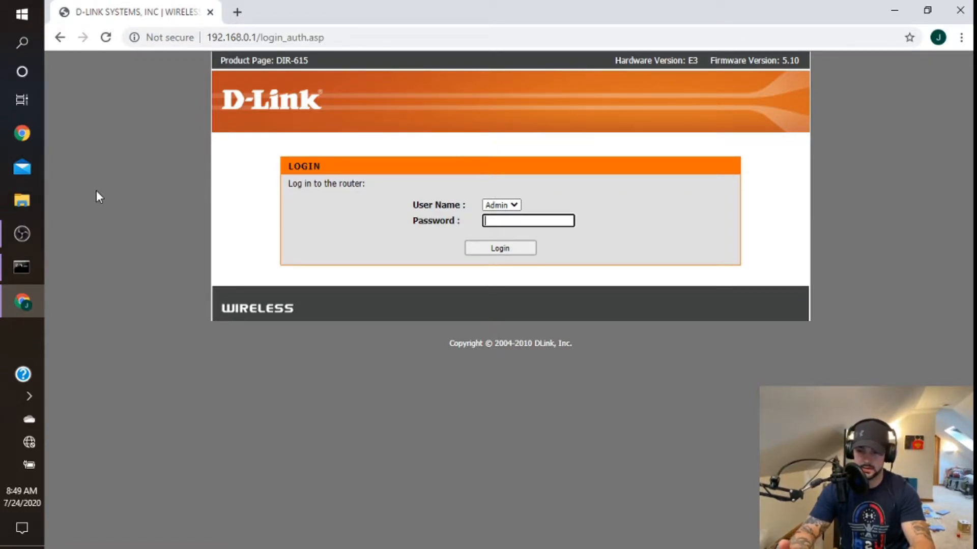
{"action": "key", "text": "Return"}
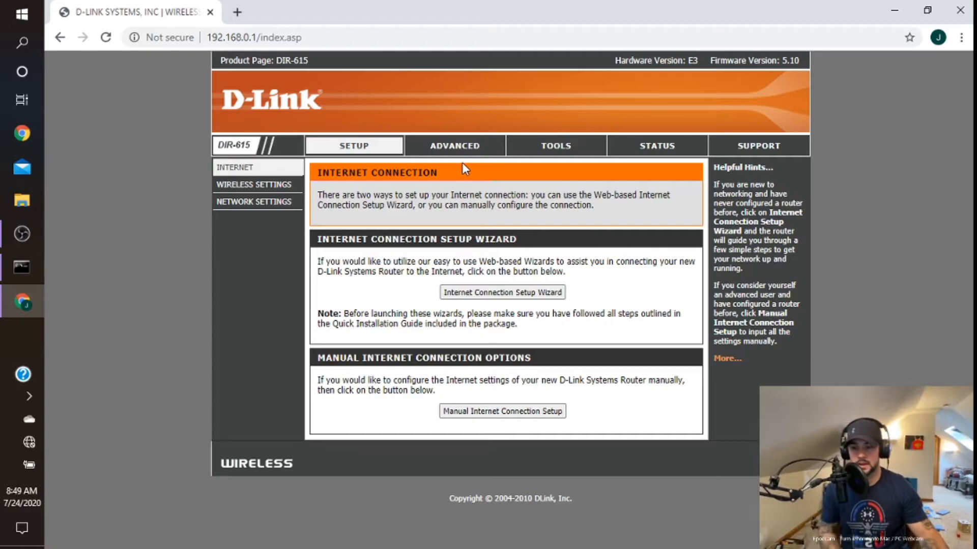
Step: Open the router's administrator settings and enter a new admin password in both the password and verification fields
{"action": "left_click", "coordinate": [532, 152]}
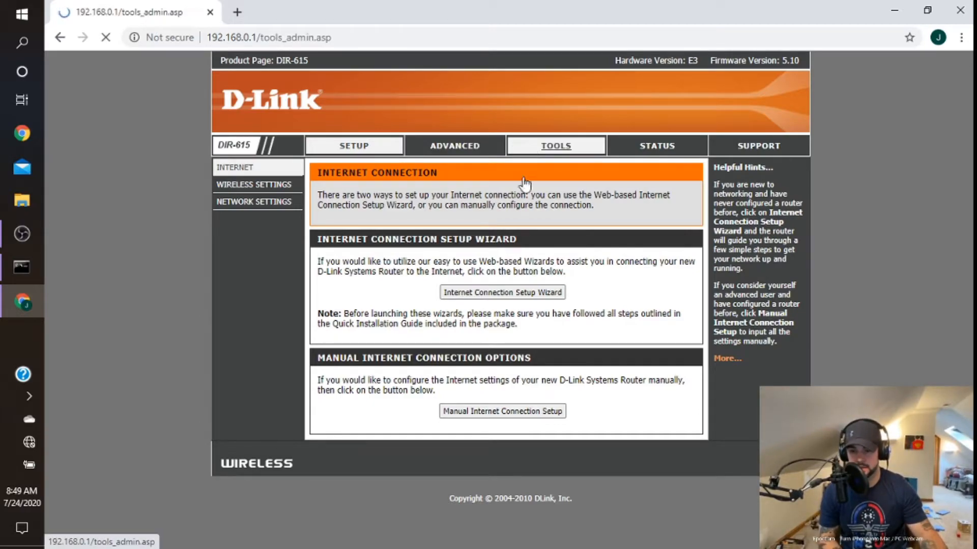
{"action": "scroll", "coordinate": [499, 228], "scroll_direction": "down", "scroll_amount": 1}
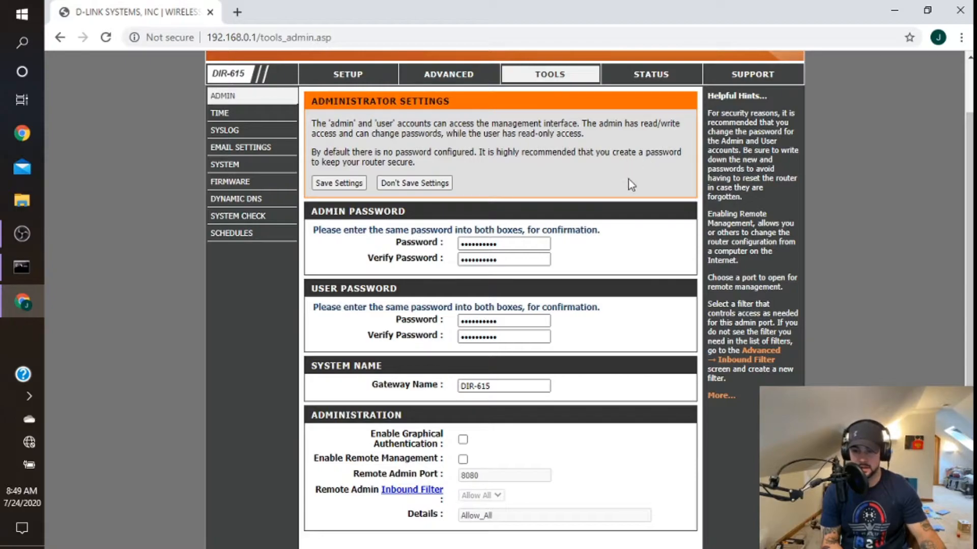
{"action": "double_click", "coordinate": [515, 243]}
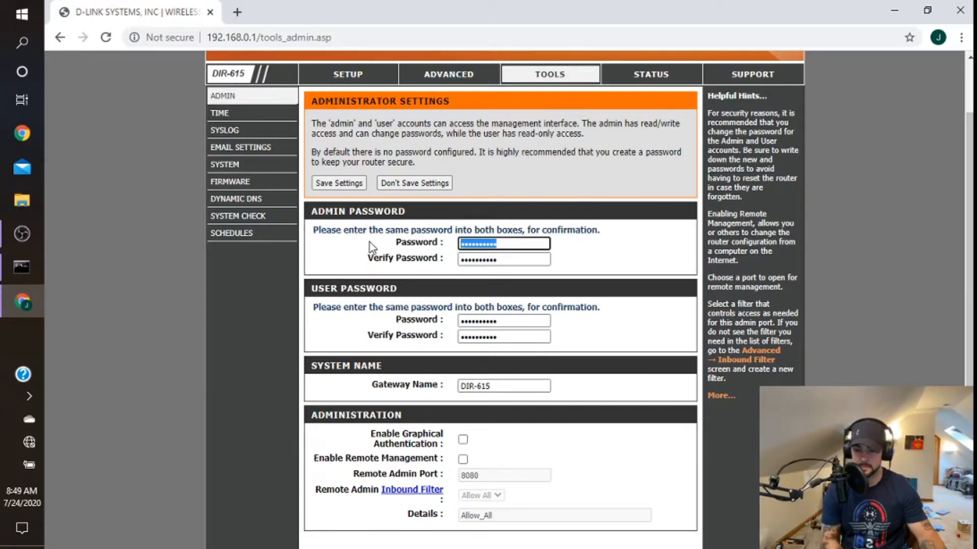
{"action": "type", "text": "****"}
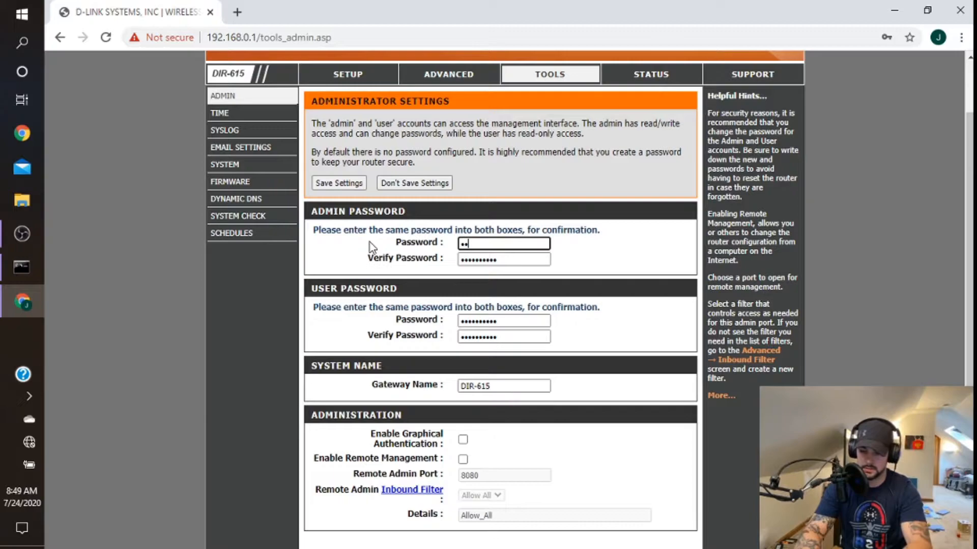
{"action": "type", "text": "*********"}
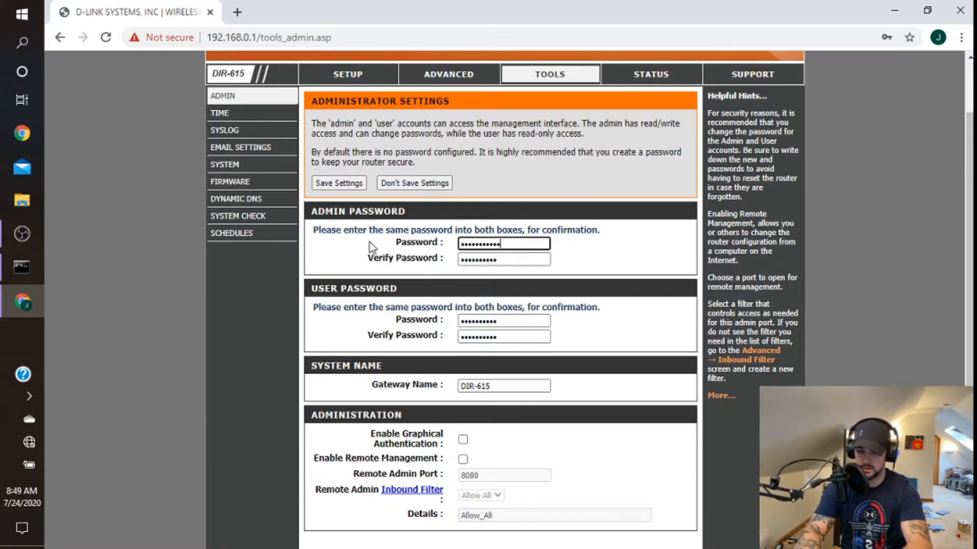
{"action": "key", "text": "Tab"}
{"action": "type", "text": "*********"}
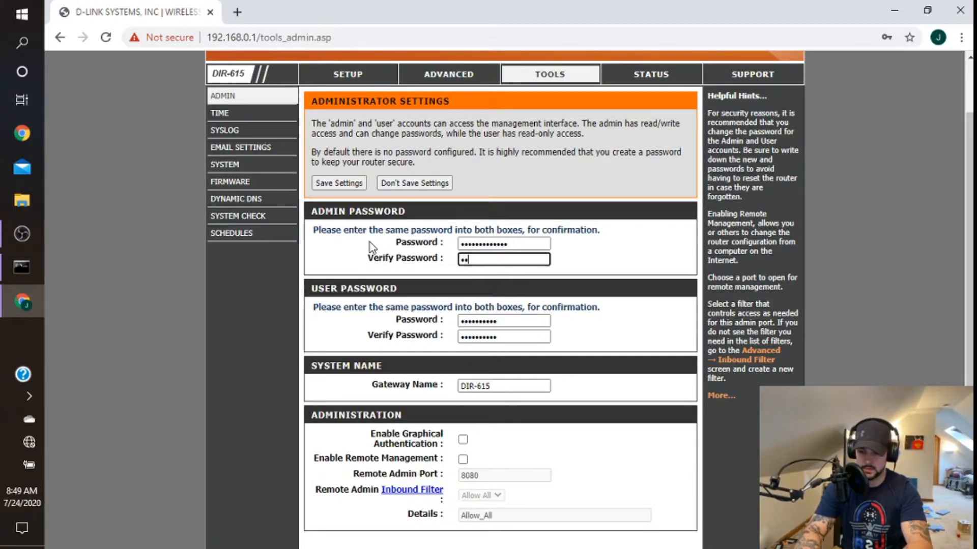
{"action": "type", "text": "******"}
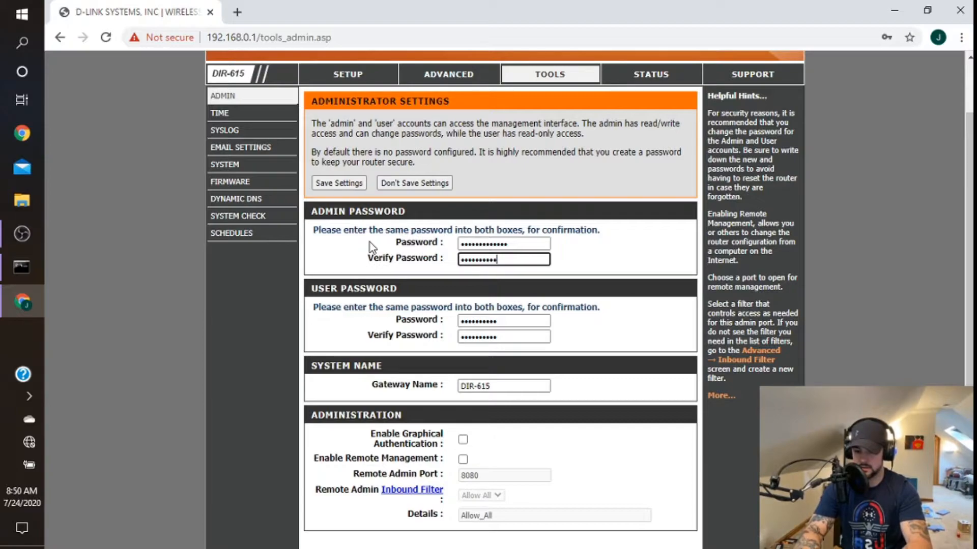
{"action": "key", "text": "Tab"}
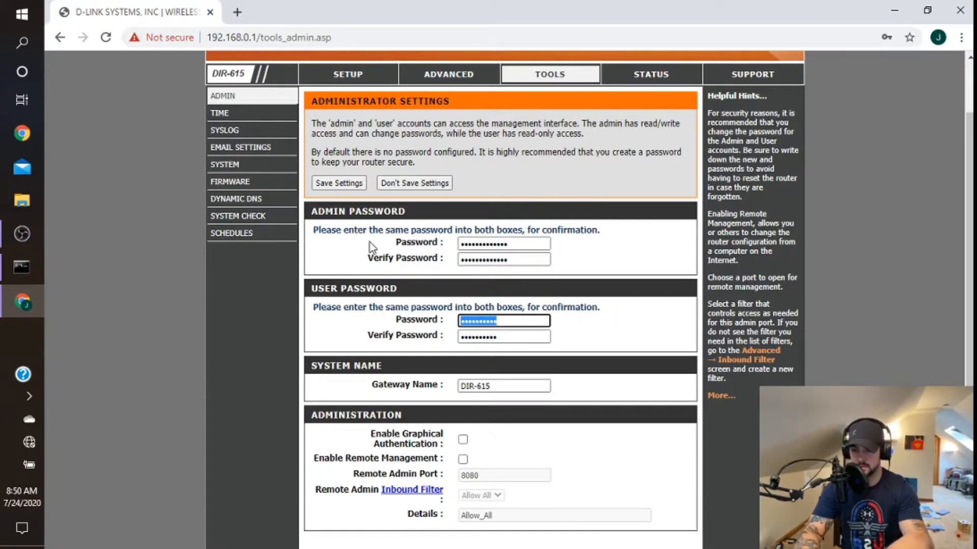
Step: Save the router's administrator settings
{"action": "scroll", "coordinate": [485, 430], "scroll_direction": "down", "scroll_amount": 1}
{"action": "scroll", "coordinate": [541, 389], "scroll_direction": "down", "scroll_amount": 2}
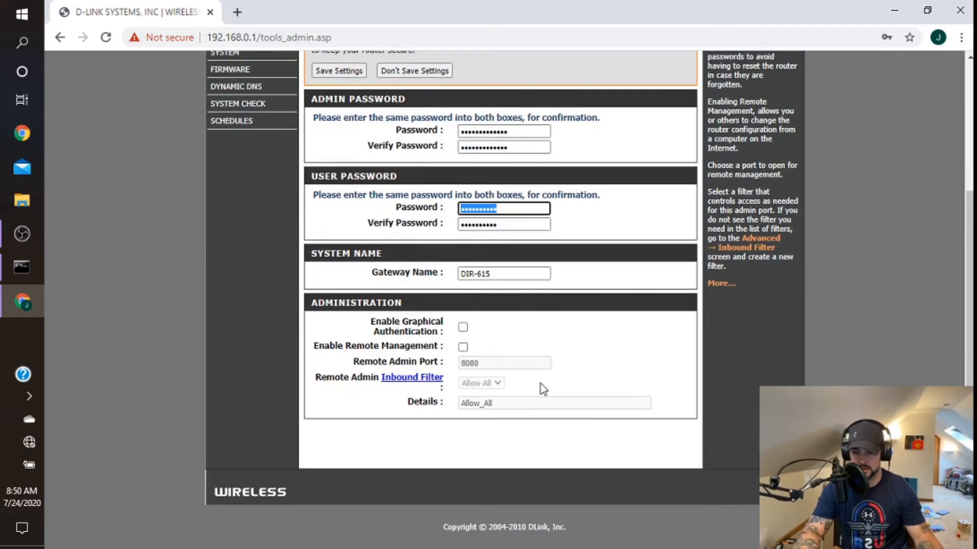
{"action": "scroll", "coordinate": [526, 392], "scroll_direction": "up", "scroll_amount": 5}
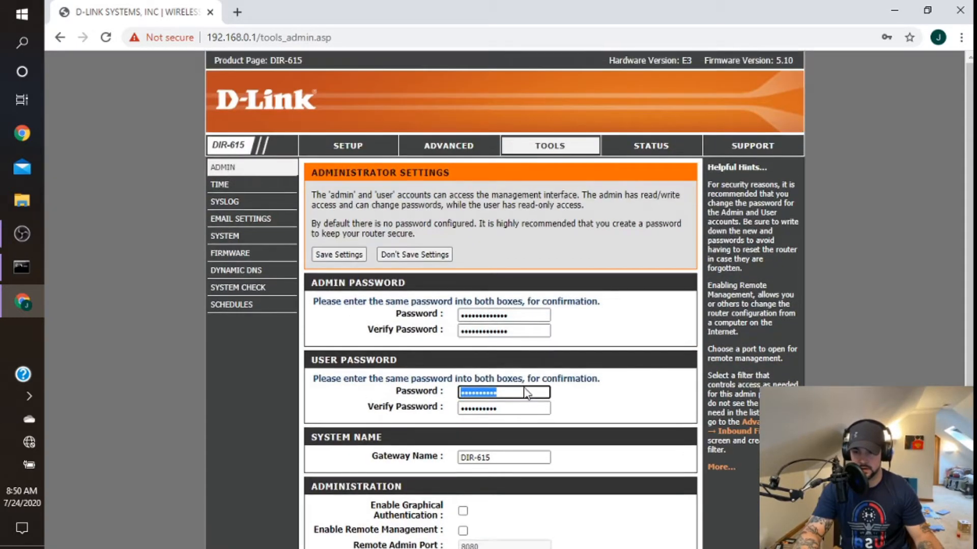
{"action": "left_click", "coordinate": [350, 256]}
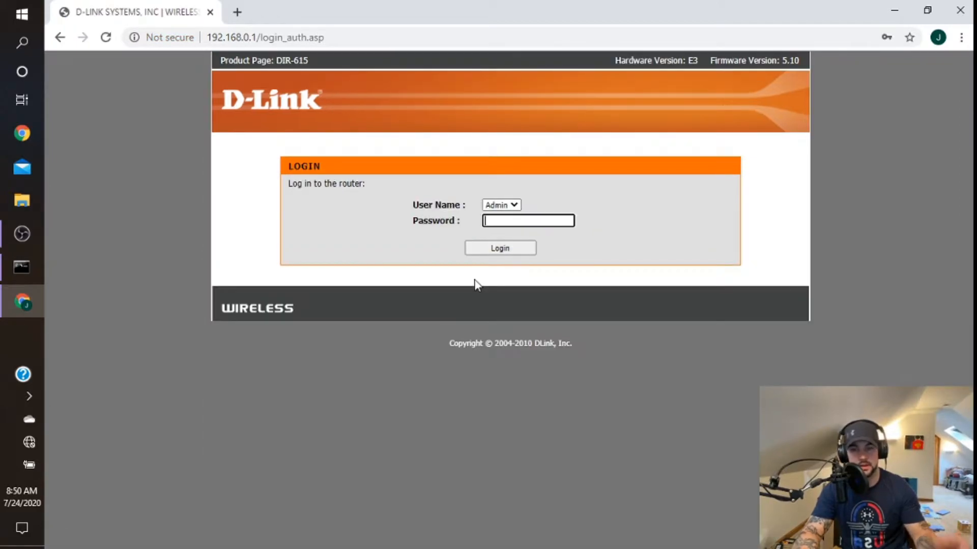
Step: Log back in to the router as Admin with the new admin password
{"action": "type", "text": "••••••"}
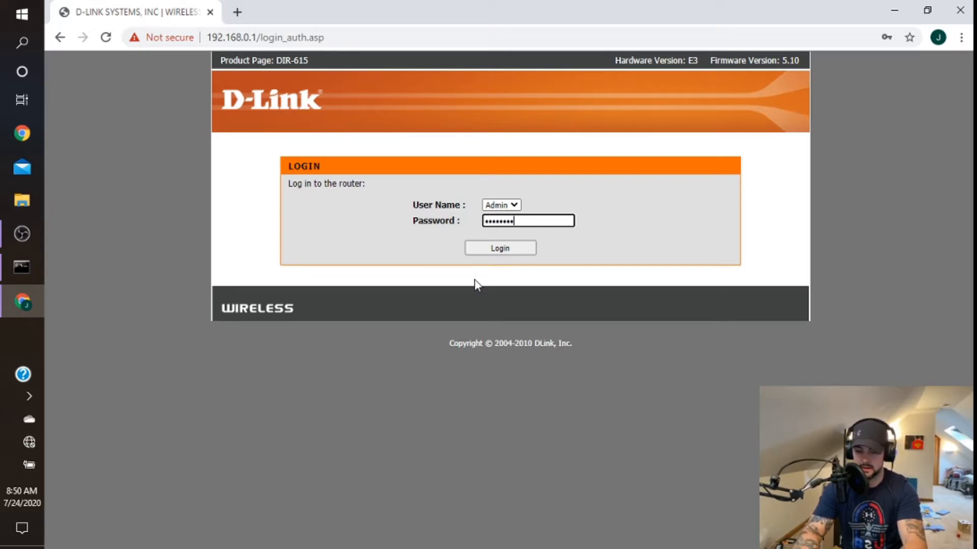
{"action": "type", "text": "•••••••"}
{"action": "key", "text": "Return"}
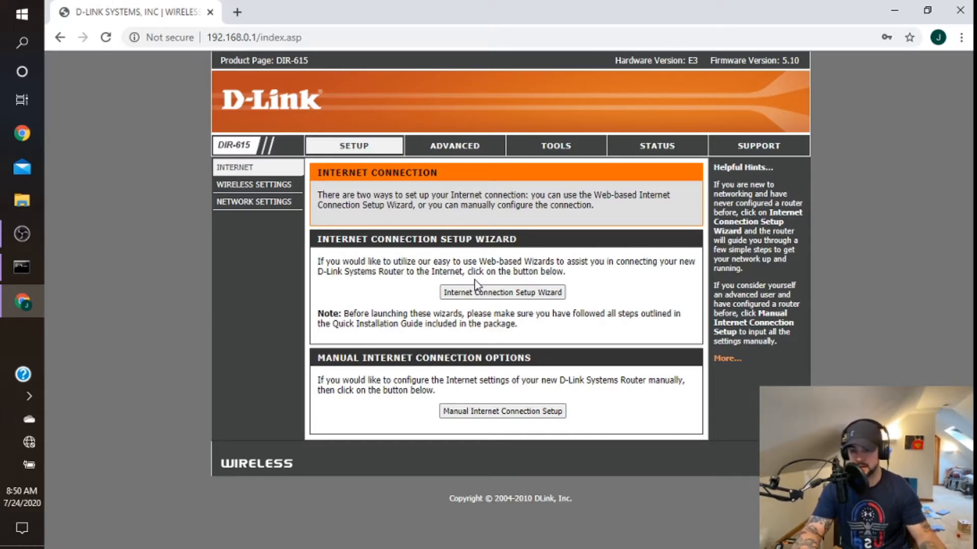
Step: Open the manual wireless network setup from the wireless settings and look over its options
{"action": "left_click", "coordinate": [274, 190]}
{"action": "scroll", "coordinate": [367, 250], "scroll_direction": "down", "scroll_amount": 3}
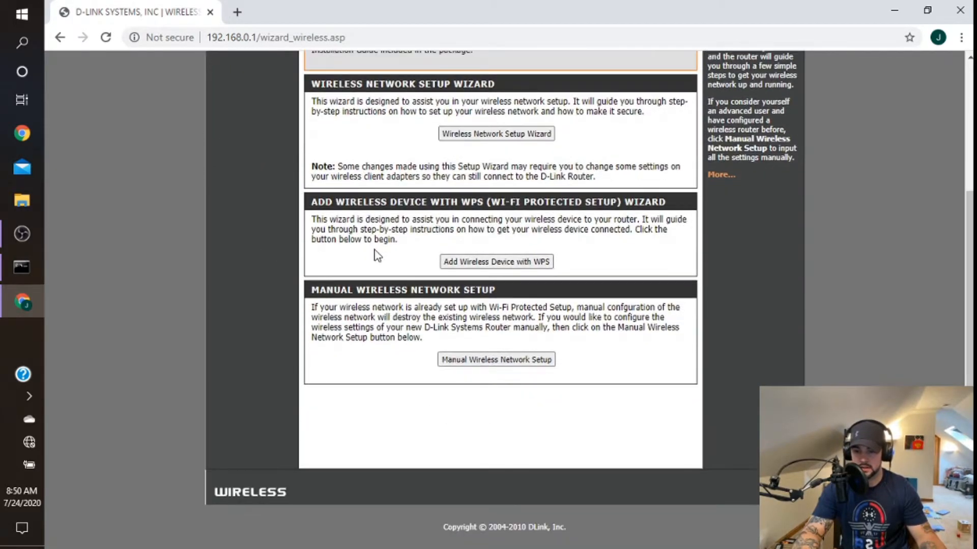
{"action": "left_click", "coordinate": [476, 363]}
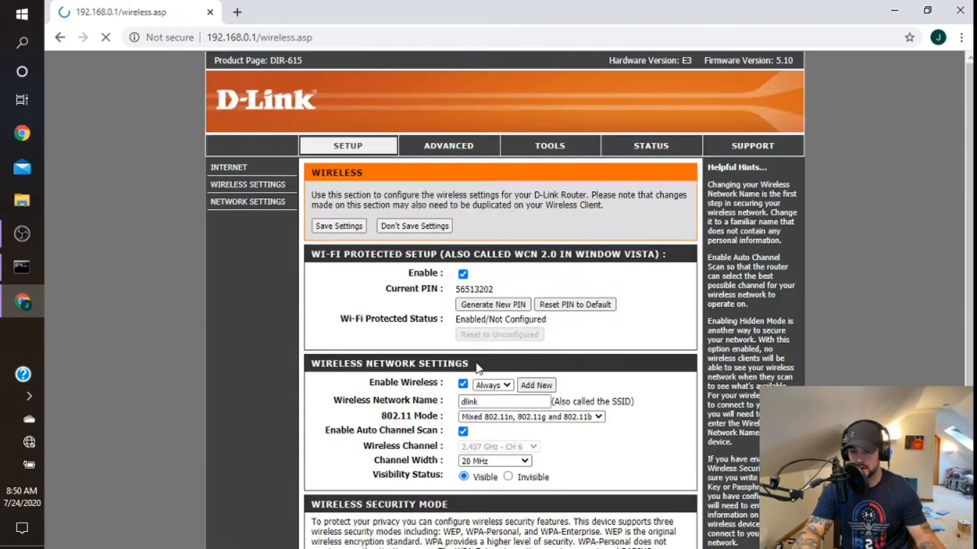
{"action": "scroll", "coordinate": [621, 324], "scroll_direction": "down", "scroll_amount": 3}
{"action": "scroll", "coordinate": [619, 320], "scroll_direction": "up", "scroll_amount": 3}
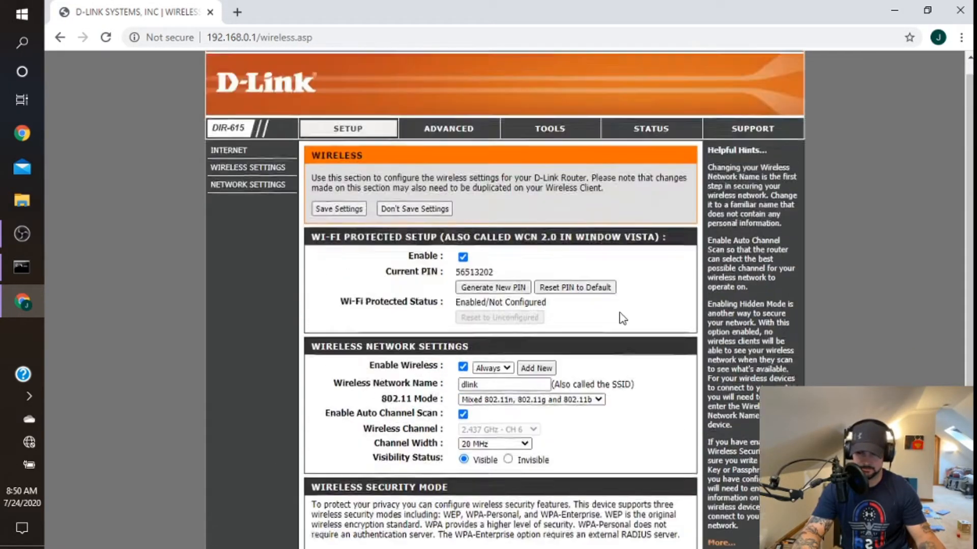
{"action": "scroll", "coordinate": [618, 316], "scroll_direction": "down", "scroll_amount": 2}
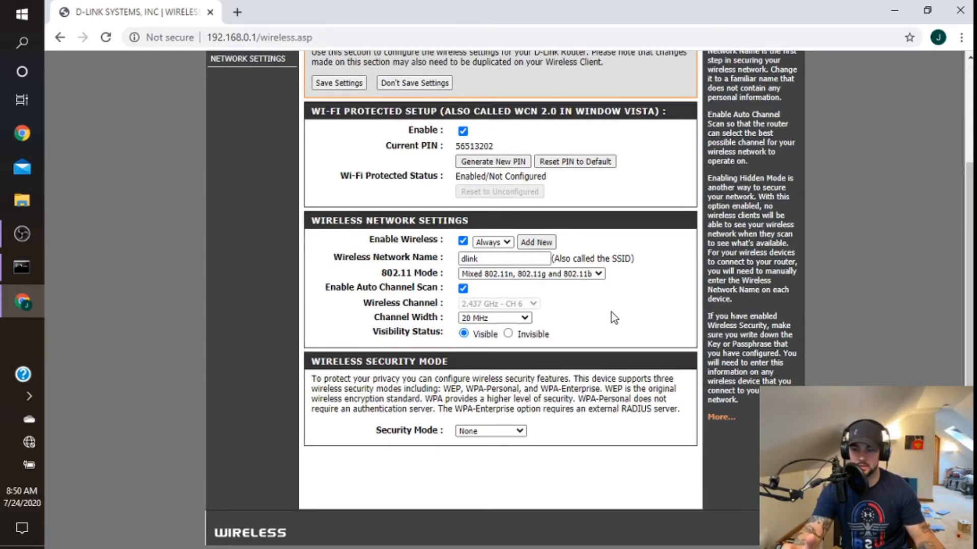
{"action": "scroll", "coordinate": [611, 318], "scroll_direction": "up", "scroll_amount": 1}
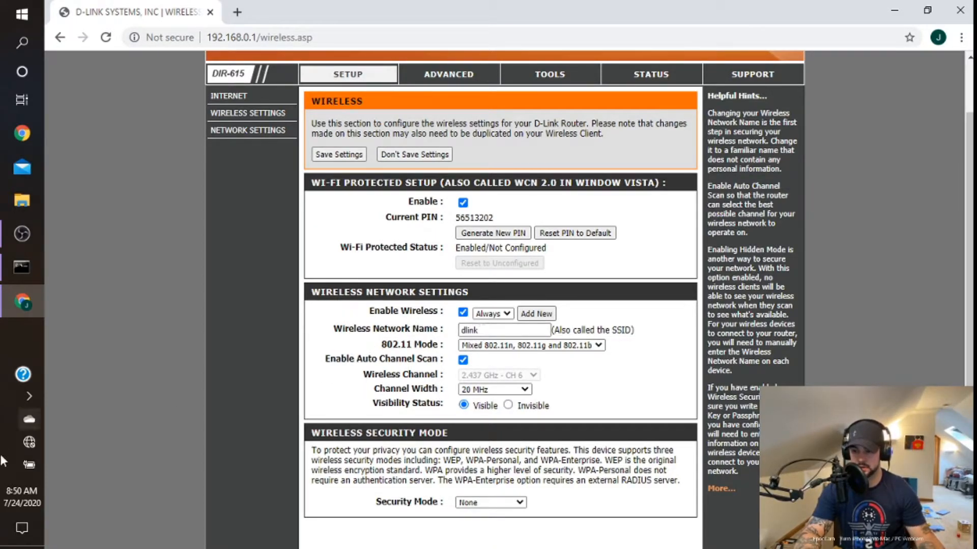
Step: Check the computer's Wi-Fi connection in the Windows network list and set the router's wireless network name to The Death Star
{"action": "left_click", "coordinate": [26, 441]}
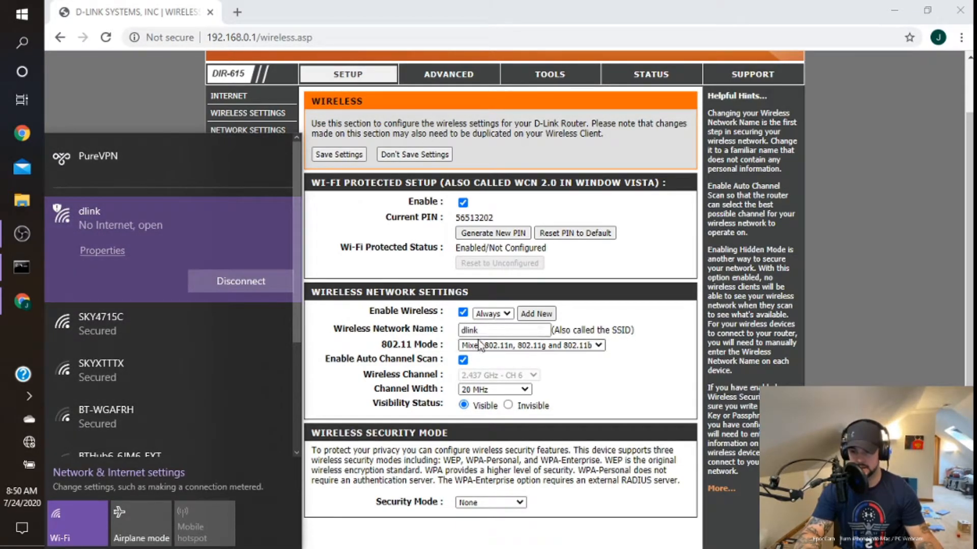
{"action": "left_click", "coordinate": [666, 382]}
{"action": "left_click", "coordinate": [495, 329]}
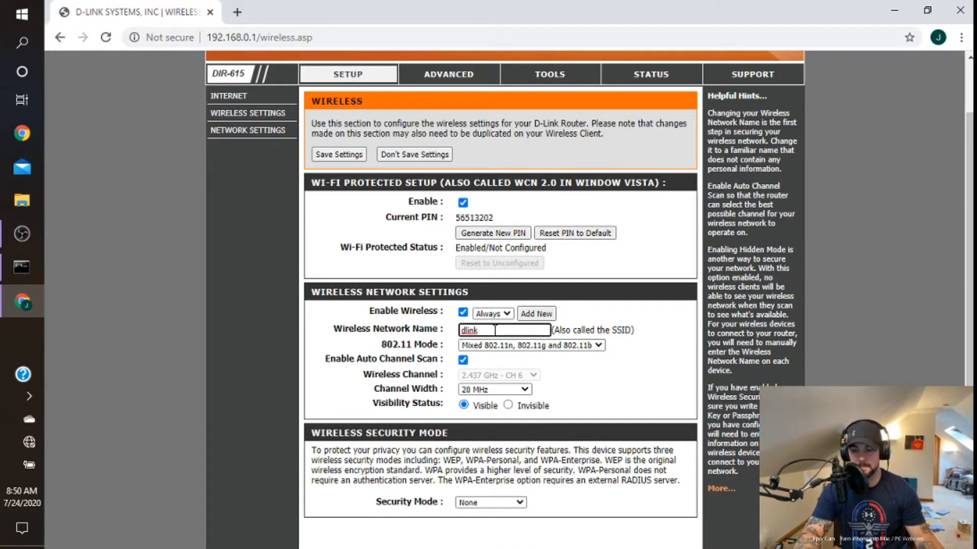
{"action": "left_click_drag", "start_coordinate": [495, 330], "coordinate": [426, 331]}
{"action": "type", "text": "The Death "}
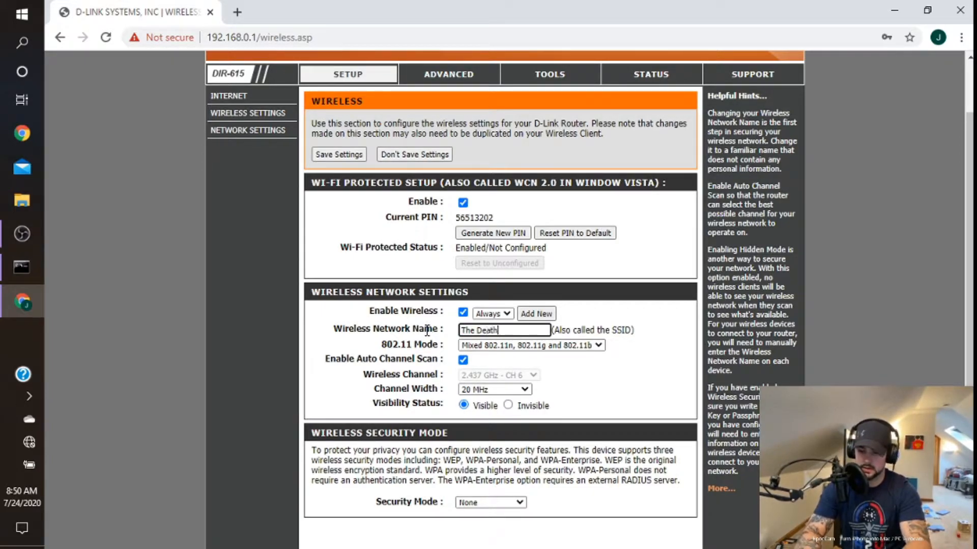
{"action": "type", "text": "Star"}
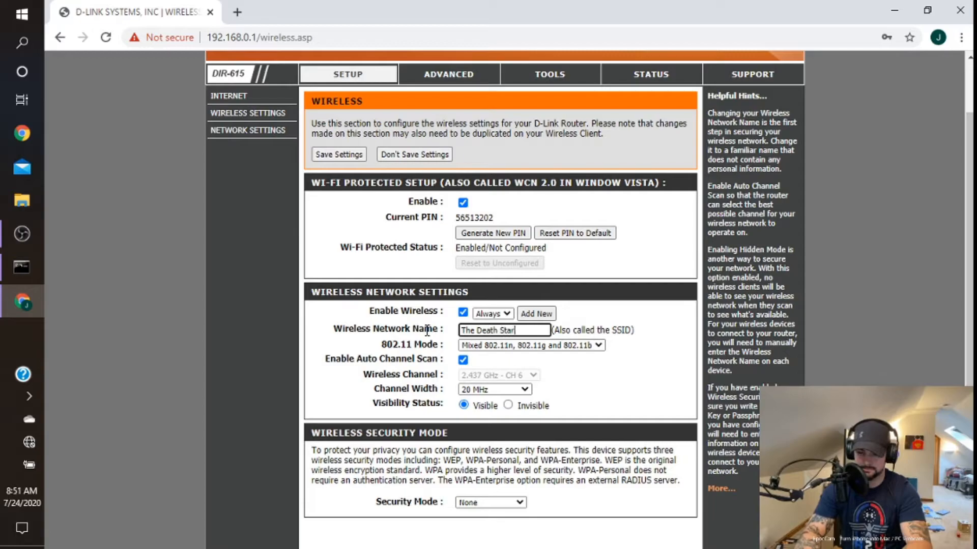
{"action": "left_click", "coordinate": [569, 363]}
Step: Set the wireless network's visibility status to Invisible and its security mode to WPA-Personal
{"action": "scroll", "coordinate": [569, 364], "scroll_direction": "down", "scroll_amount": 1}
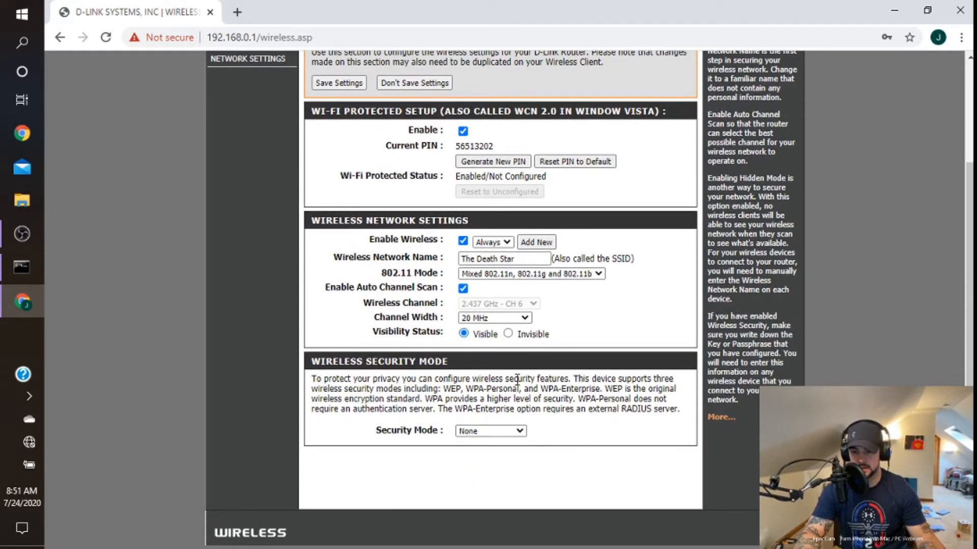
{"action": "left_click", "coordinate": [508, 334]}
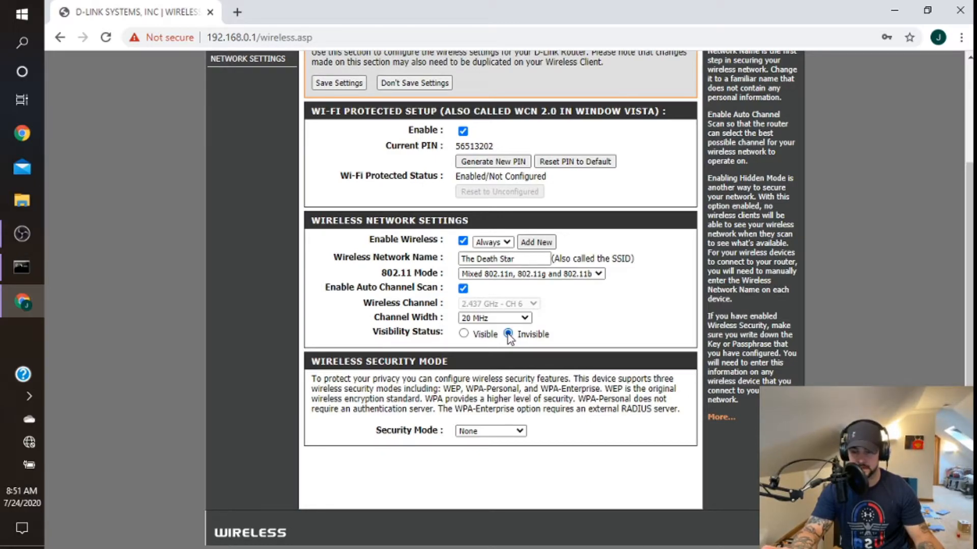
{"action": "left_click", "coordinate": [510, 432]}
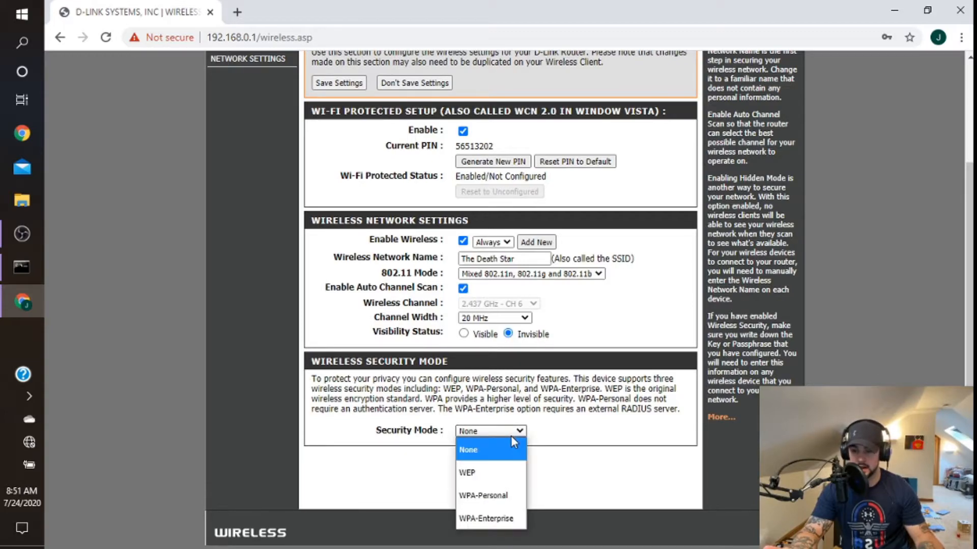
{"action": "left_click", "coordinate": [488, 500]}
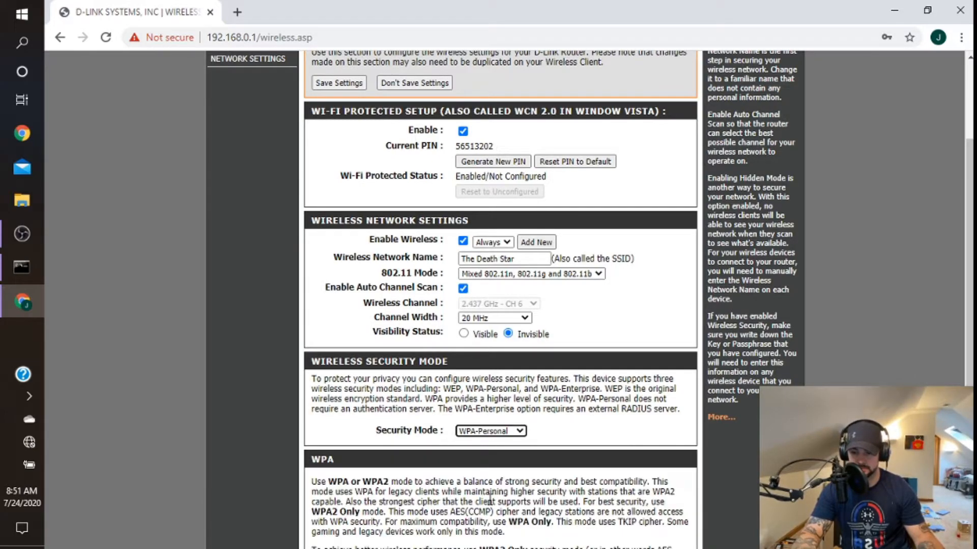
{"action": "scroll", "coordinate": [623, 316], "scroll_direction": "down", "scroll_amount": 5}
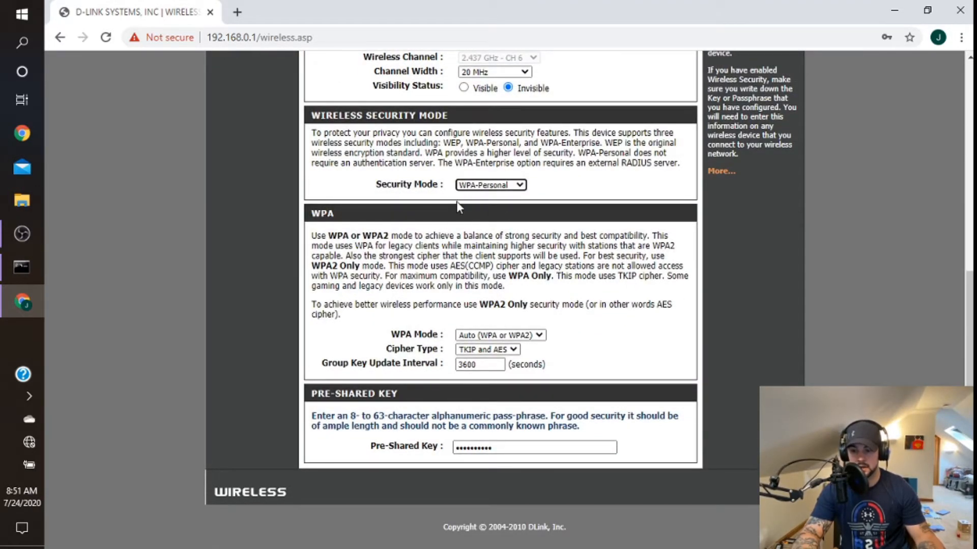
{"action": "left_click", "coordinate": [498, 185]}
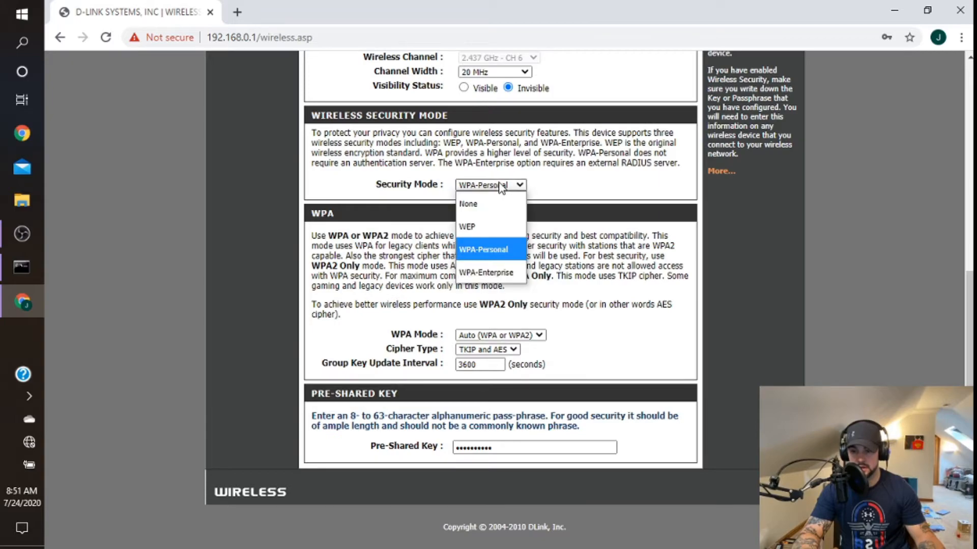
{"action": "left_click", "coordinate": [496, 249]}
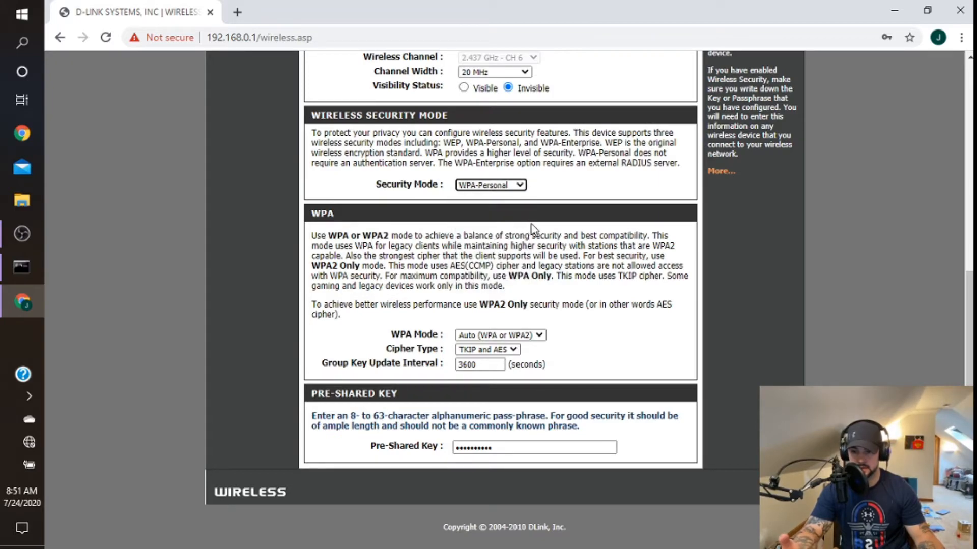
Step: Set the WPA cipher type to AES and replace the pre-shared key with a new passphrase
{"action": "left_click", "coordinate": [503, 352]}
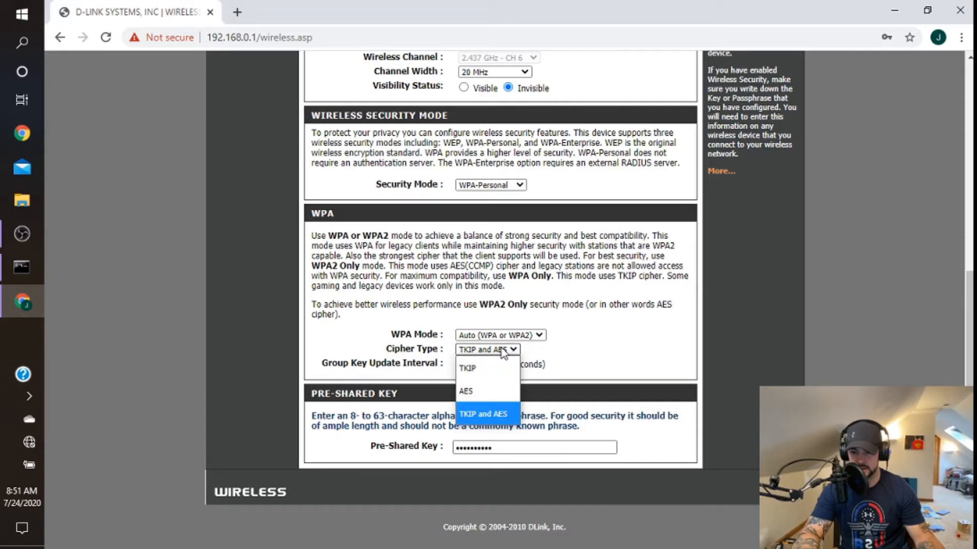
{"action": "left_click", "coordinate": [503, 393]}
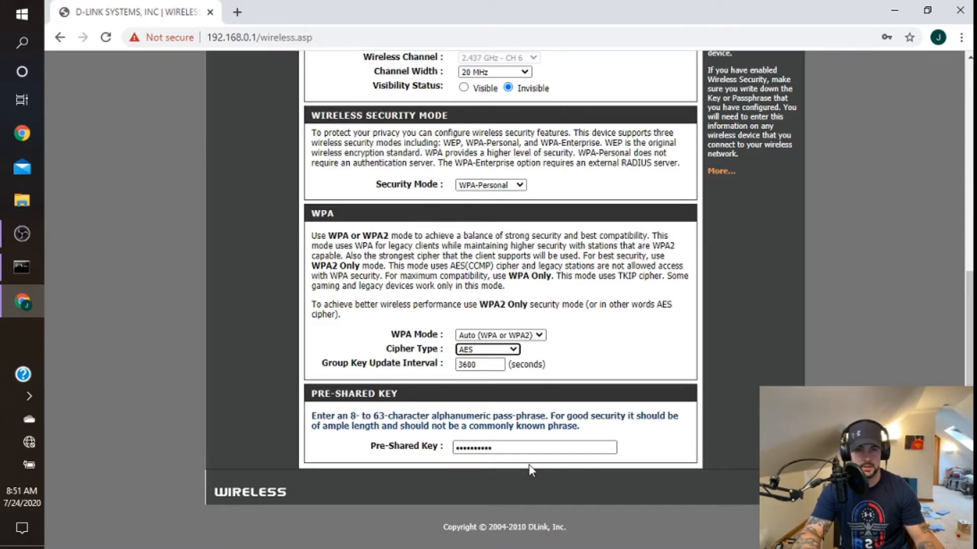
{"action": "double_click", "coordinate": [499, 447]}
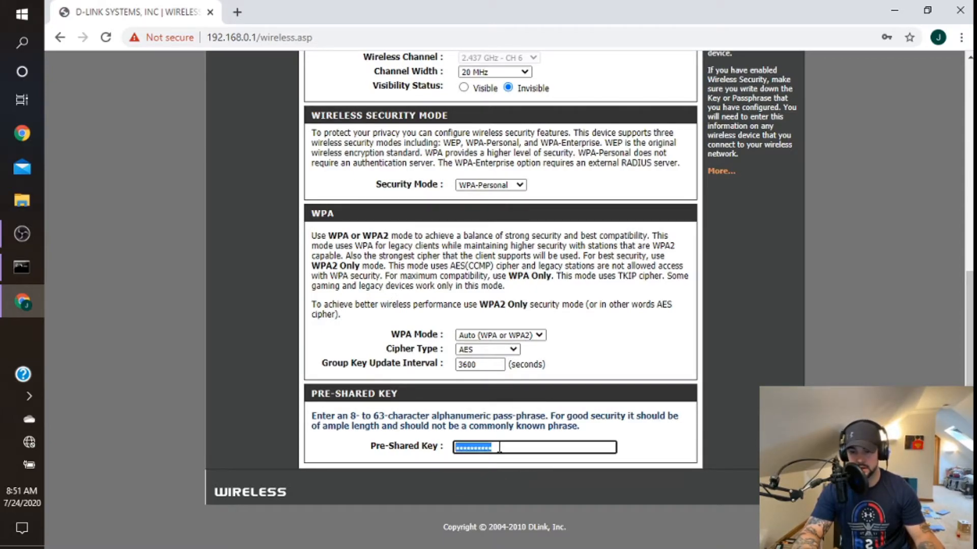
{"action": "type", "text": "••••"}
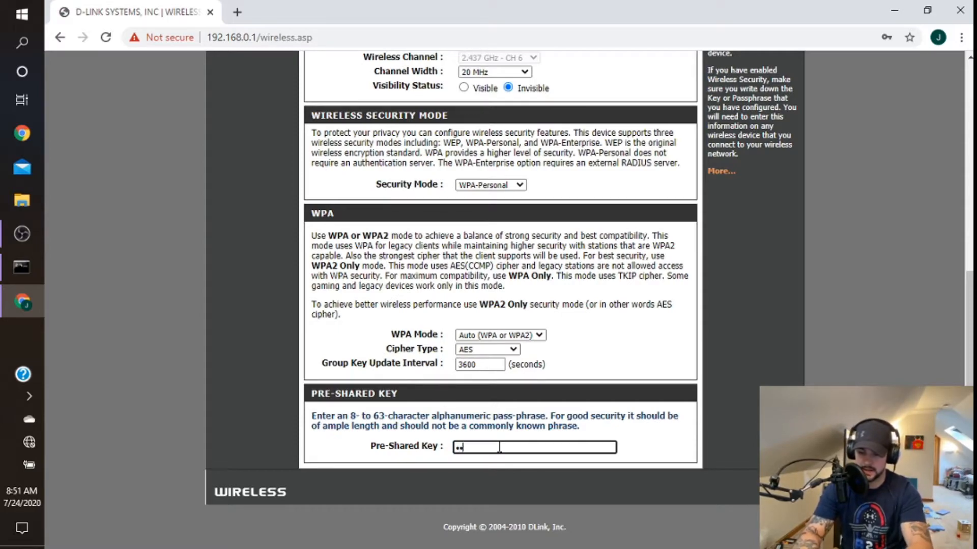
{"action": "type", "text": "•••••••••"}
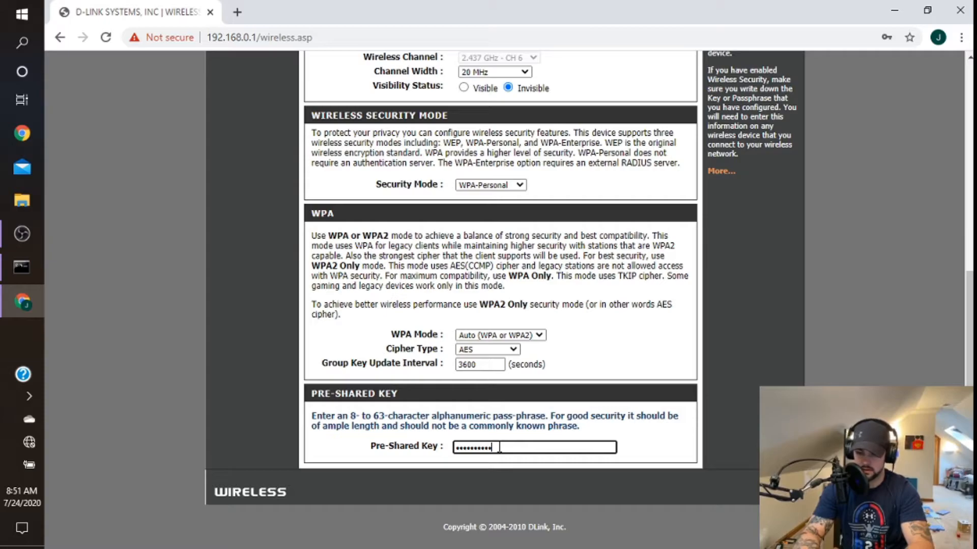
Step: Save the router's wireless settings and continue back to the wireless page
{"action": "scroll", "coordinate": [488, 442], "scroll_direction": "up", "scroll_amount": 8}
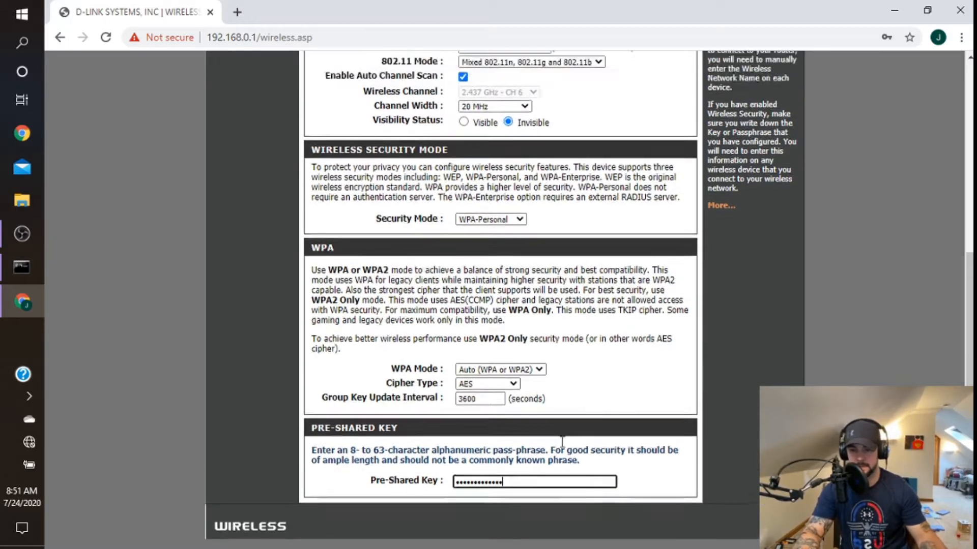
{"action": "left_click", "coordinate": [328, 229]}
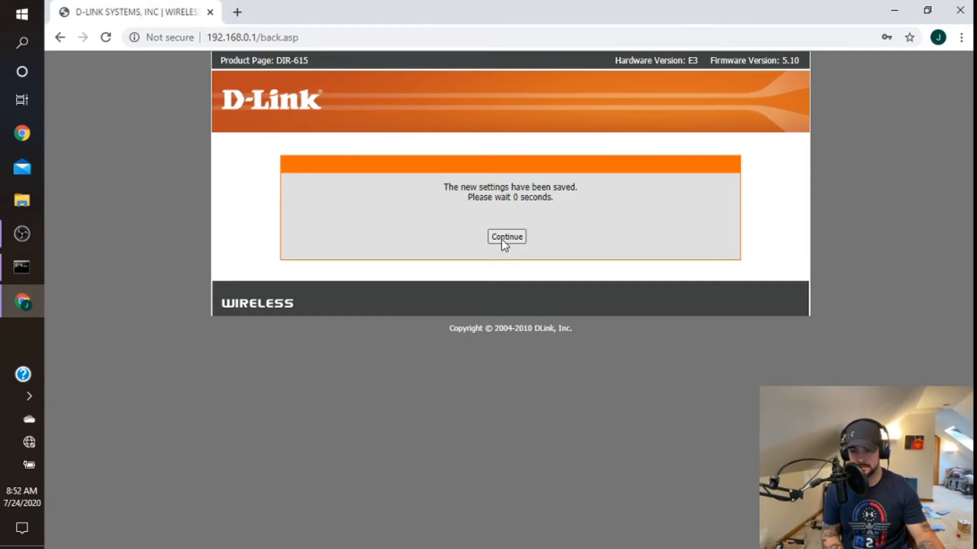
{"action": "left_click", "coordinate": [501, 239]}
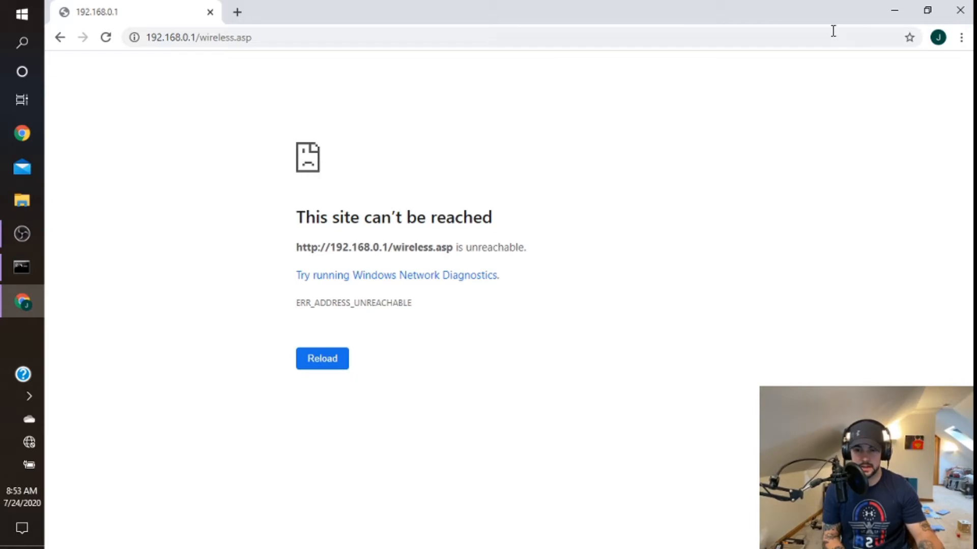
Step: Close the browser and Command Prompt windows and look through the available Wi-Fi networks in Windows
{"action": "left_click", "coordinate": [959, 10]}
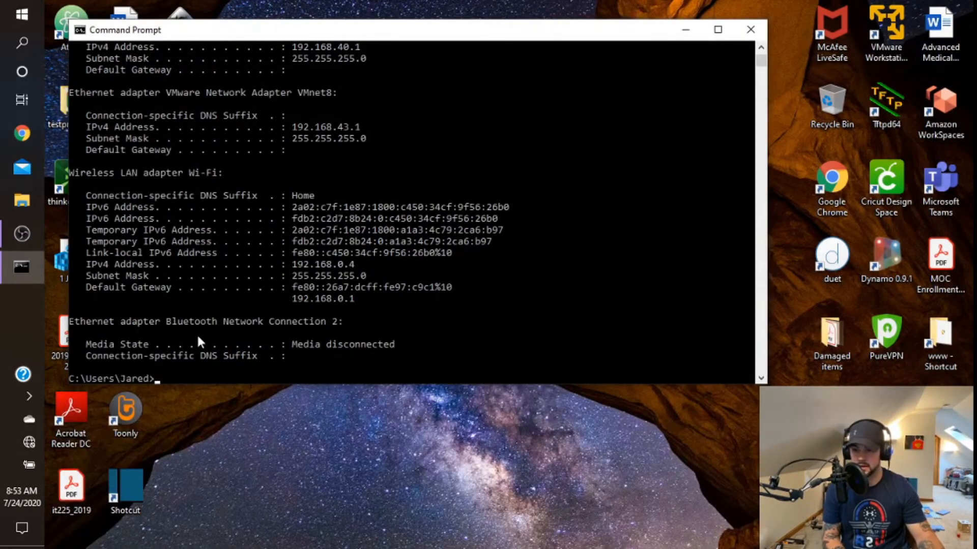
{"action": "left_click", "coordinate": [750, 30]}
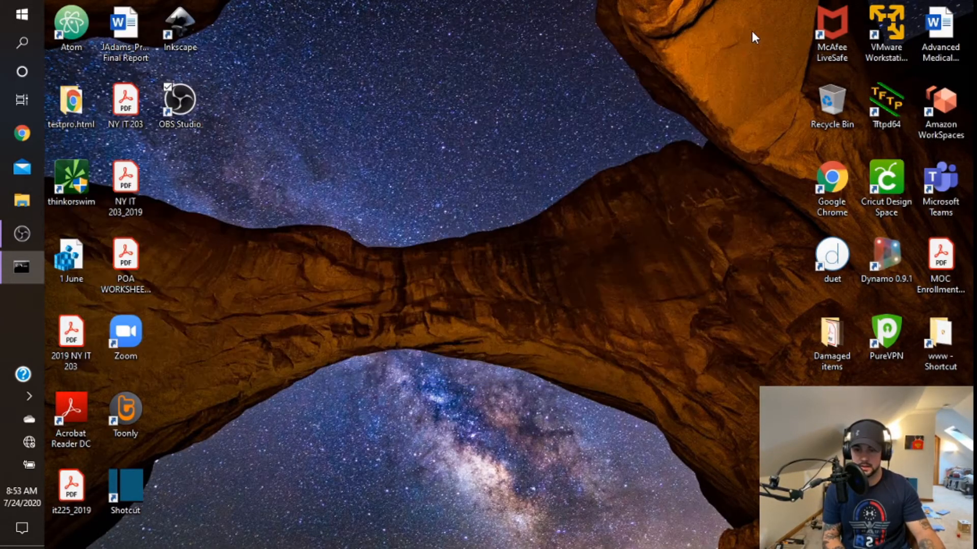
{"action": "left_click", "coordinate": [24, 442]}
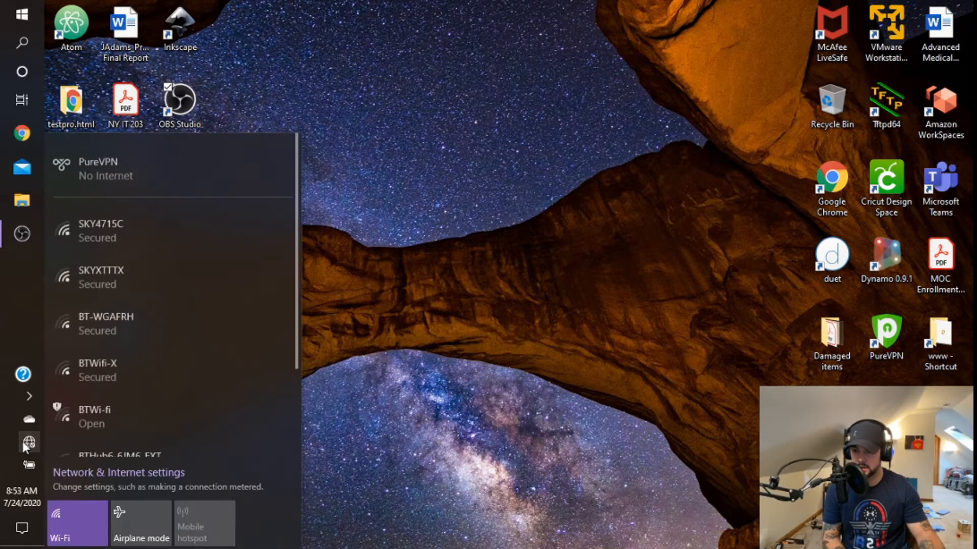
{"action": "scroll", "coordinate": [130, 287], "scroll_direction": "down", "scroll_amount": 3}
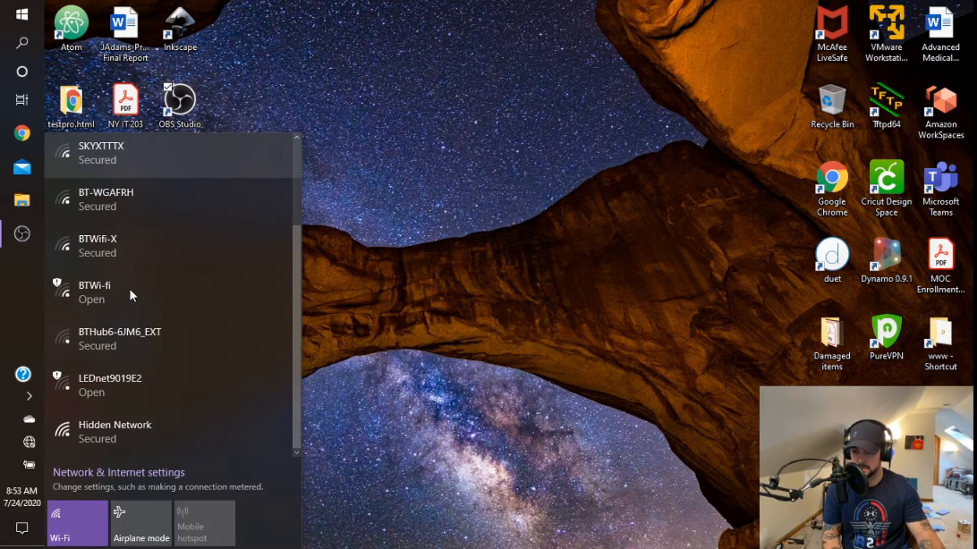
{"action": "scroll", "coordinate": [173, 326], "scroll_direction": "up", "scroll_amount": 2}
{"action": "scroll", "coordinate": [170, 305], "scroll_direction": "down", "scroll_amount": 2}
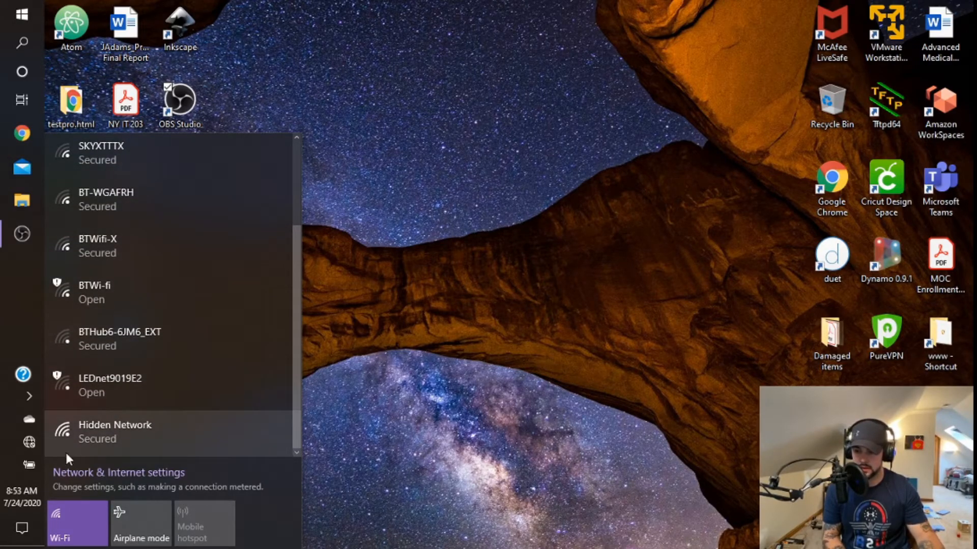
Step: Start connecting to the hidden network and give The Death Star as its SSID
{"action": "left_click", "coordinate": [93, 437]}
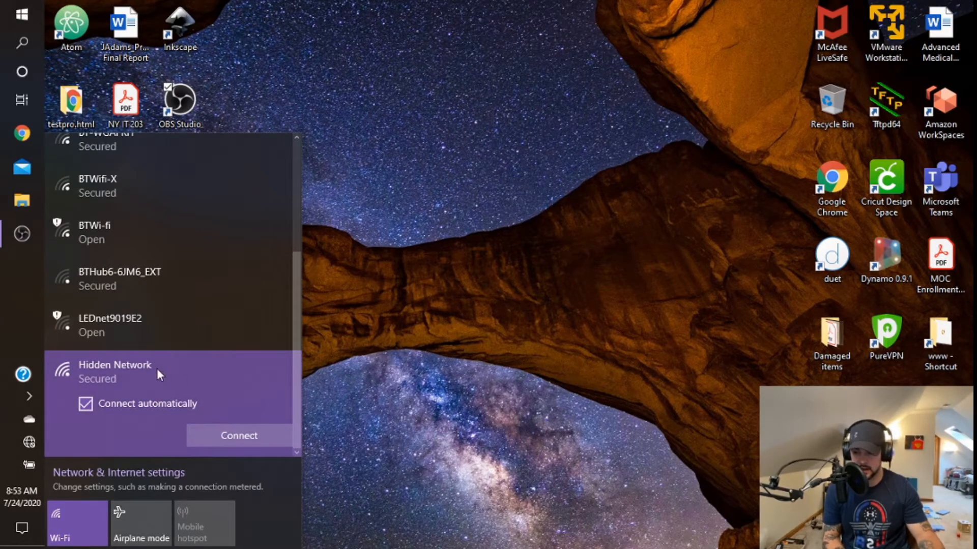
{"action": "left_click", "coordinate": [221, 438]}
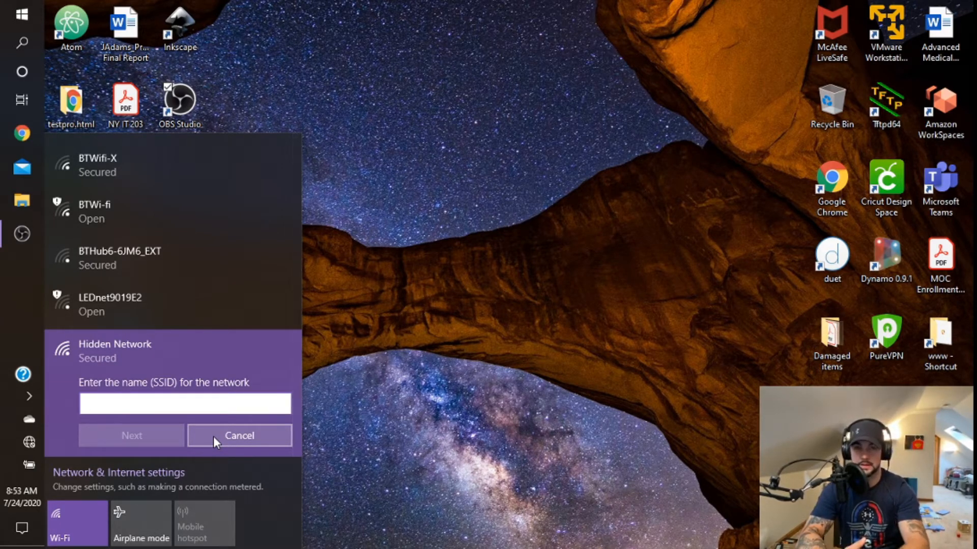
{"action": "type", "text": "The "}
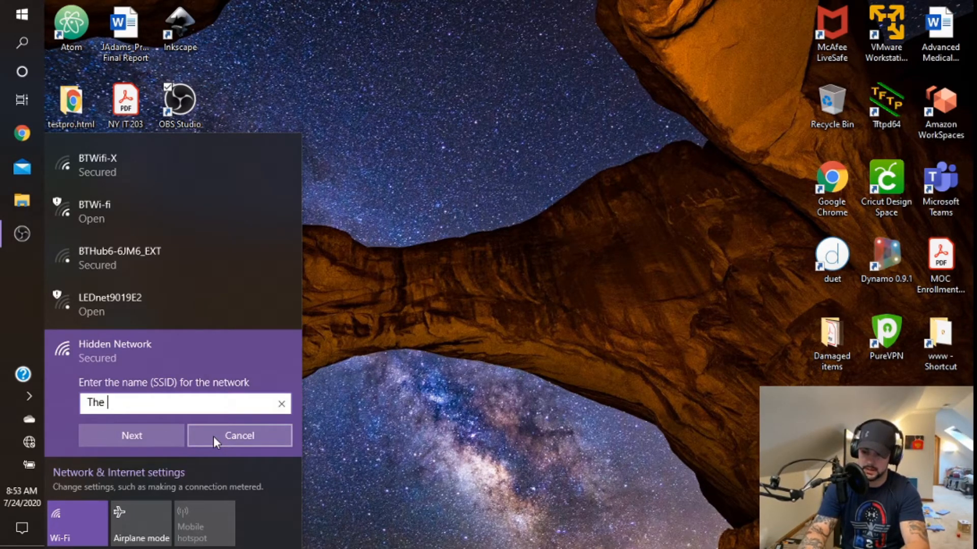
{"action": "type", "text": "De"}
{"action": "type", "text": "Star"}
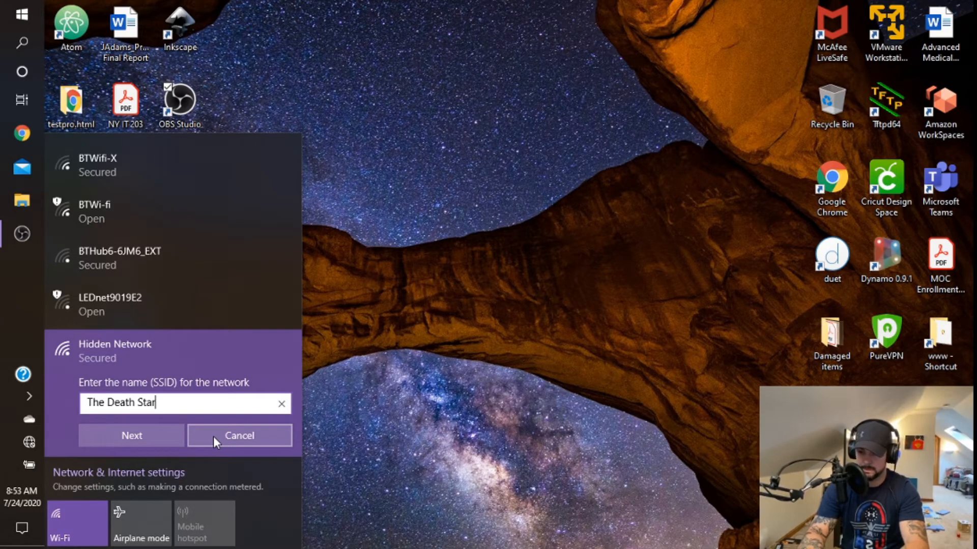
{"action": "key", "text": "Return"}
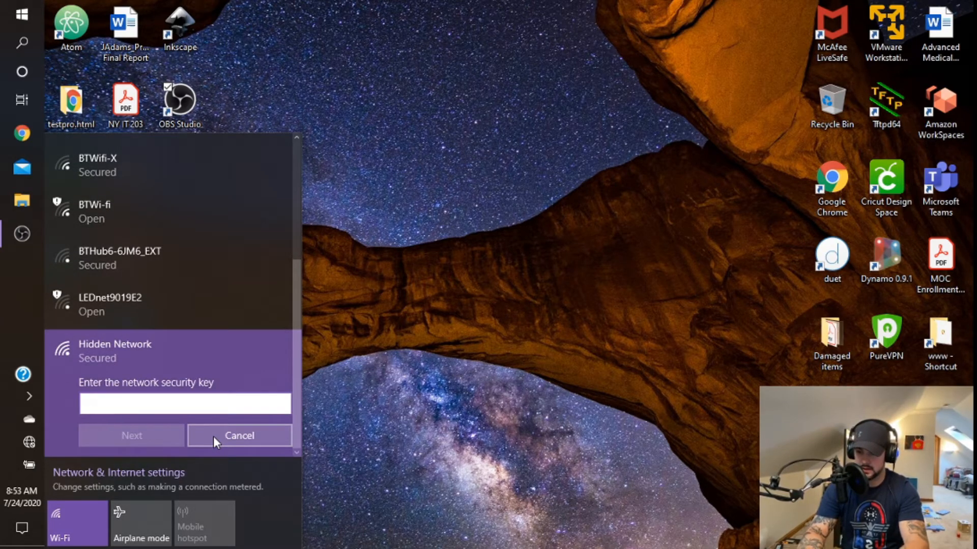
Step: Enter the hidden network's security key, decline making the PC discoverable, and dismiss the network list
{"action": "type", "text": "••••••••••"}
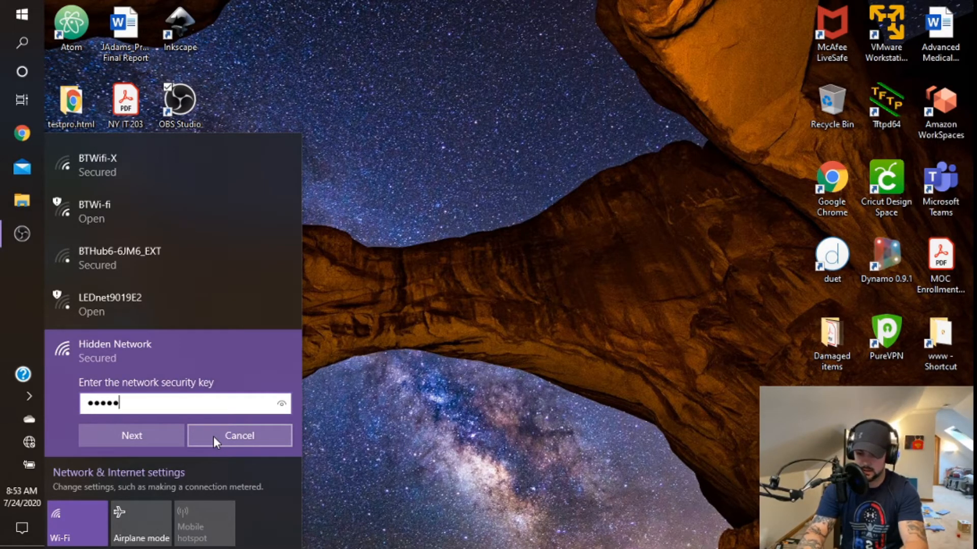
{"action": "type", "text": "•••"}
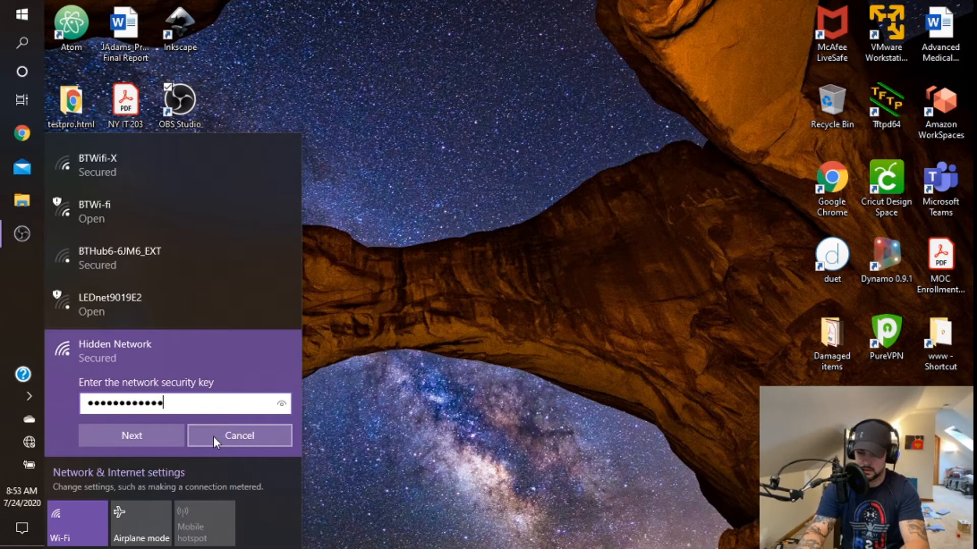
{"action": "key", "text": "Return"}
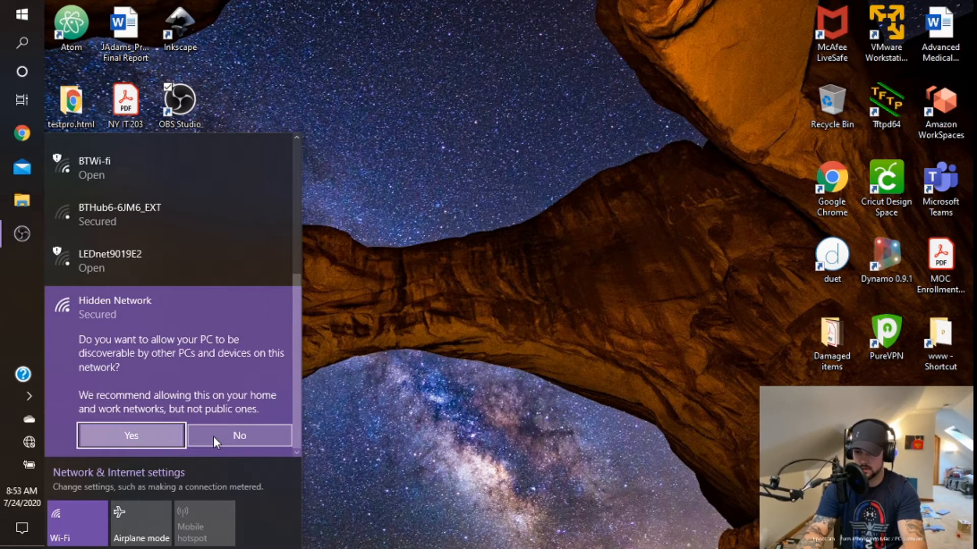
{"action": "left_click", "coordinate": [212, 436]}
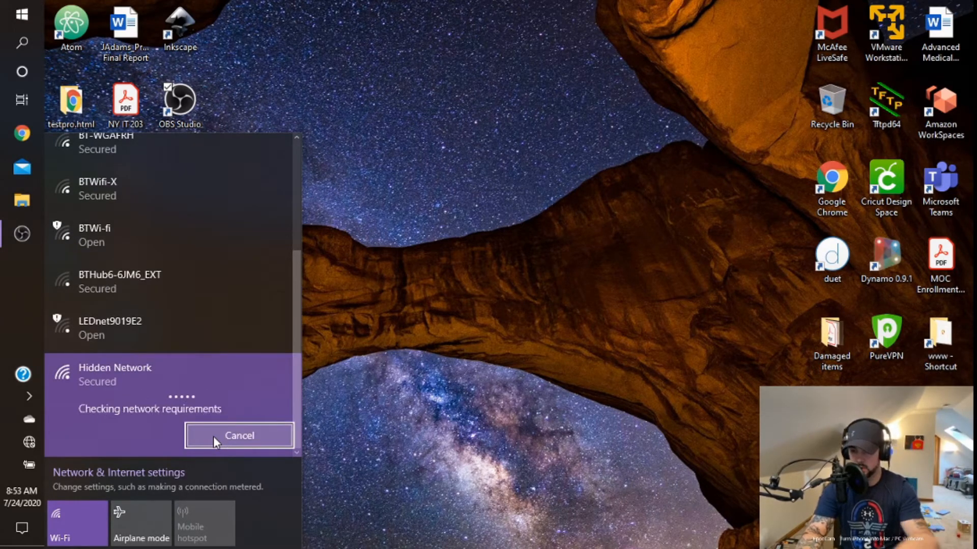
{"action": "left_click", "coordinate": [342, 331]}
Step: Open Chrome and go to the router's login page at 192.168.0.1
{"action": "left_click", "coordinate": [22, 135]}
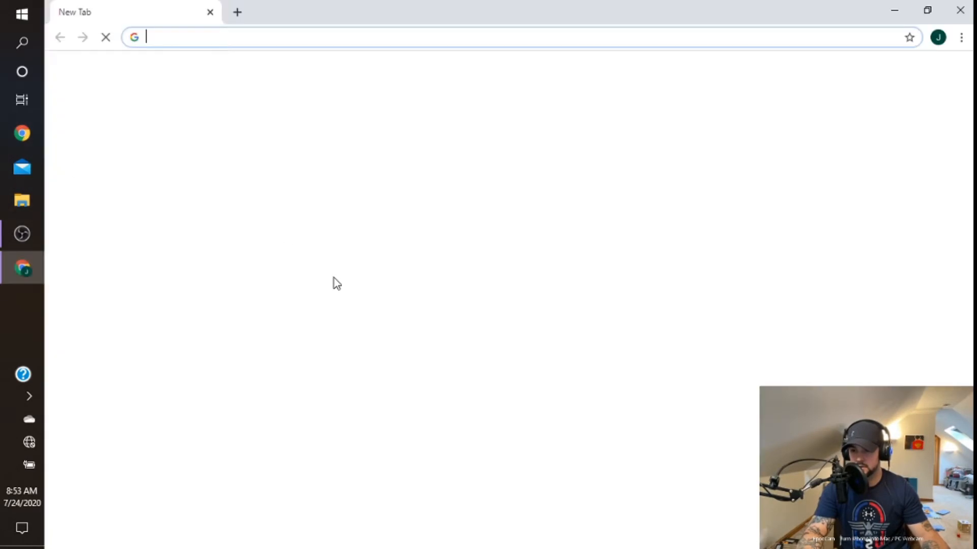
{"action": "type", "text": "192"}
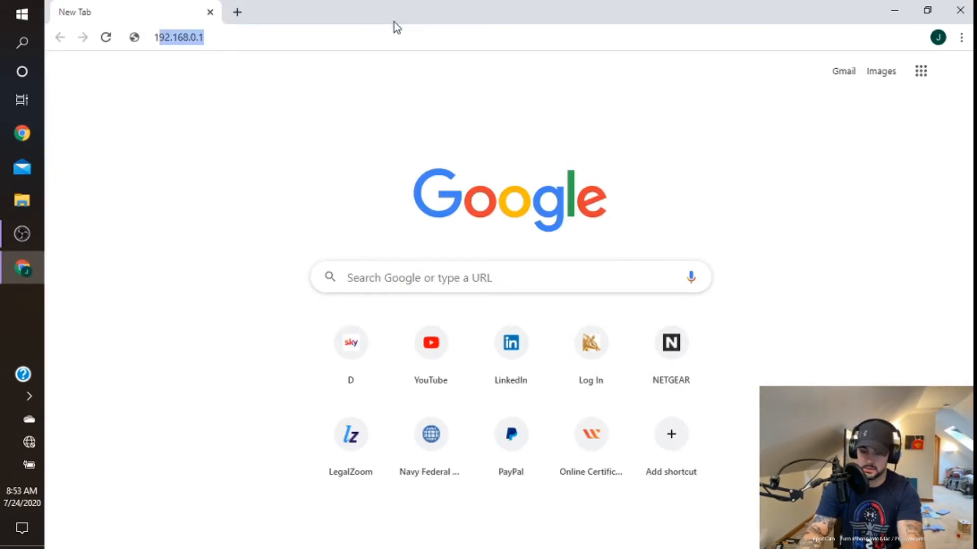
{"action": "type", "text": "."}
{"action": "key", "text": "Return"}
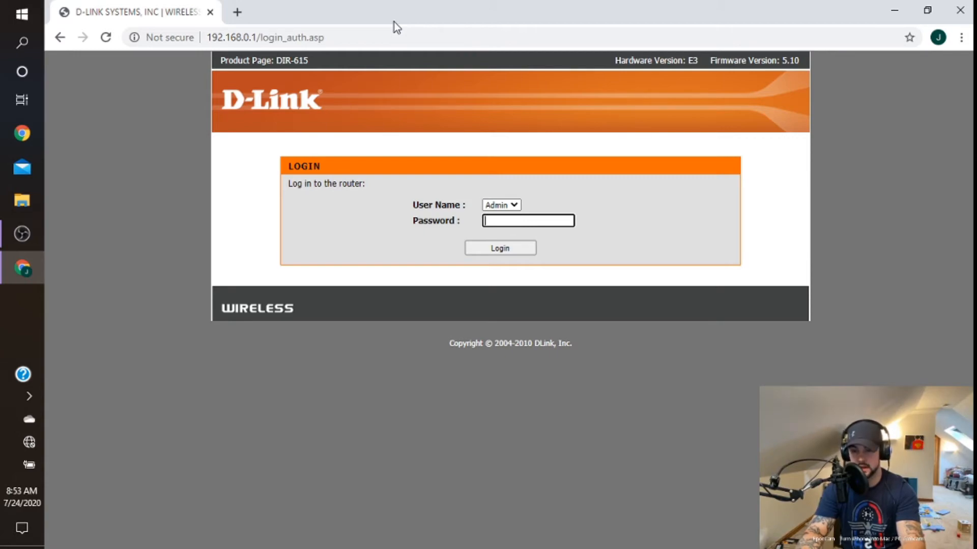
Step: Log in to the router as Admin with the admin password
{"action": "type", "text": "•••••••••••"}
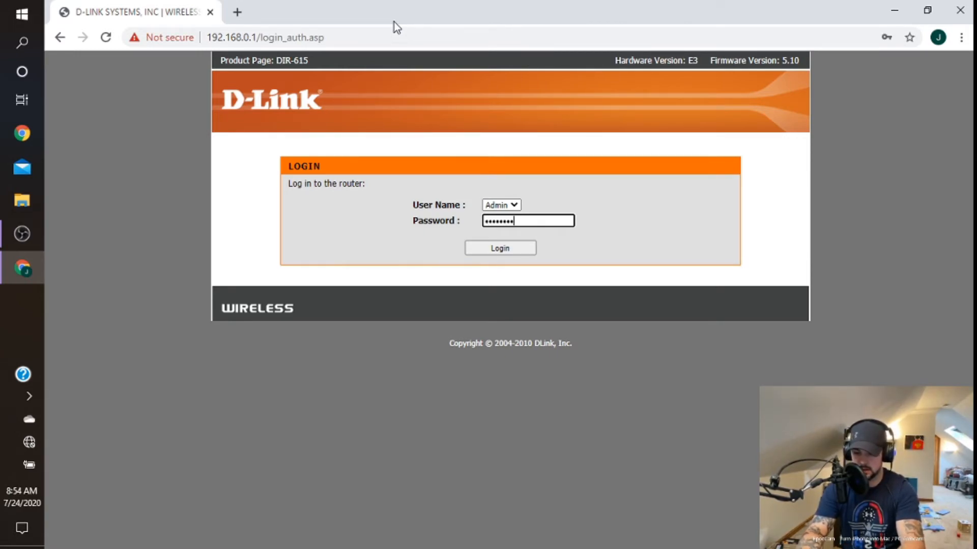
{"action": "type", "text": "••••••••"}
{"action": "key", "text": "Return"}
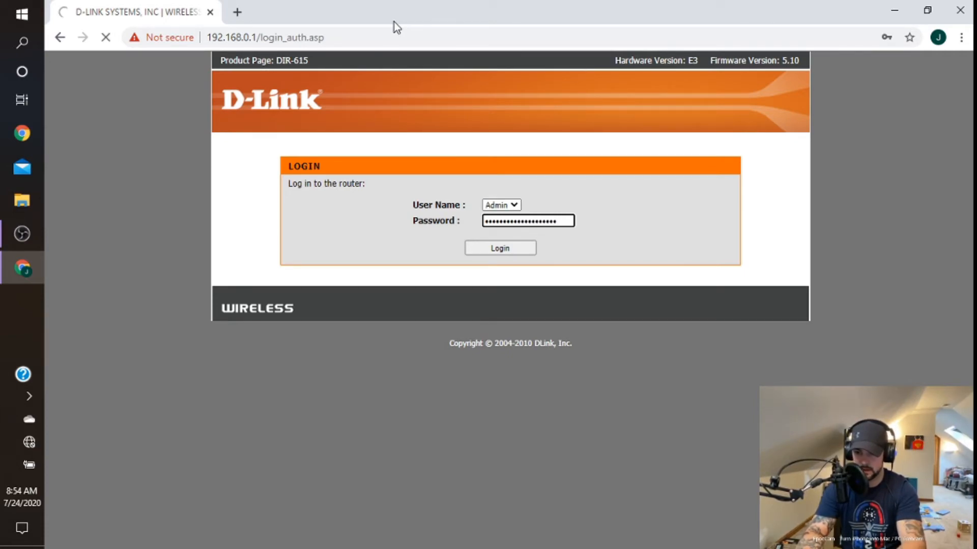